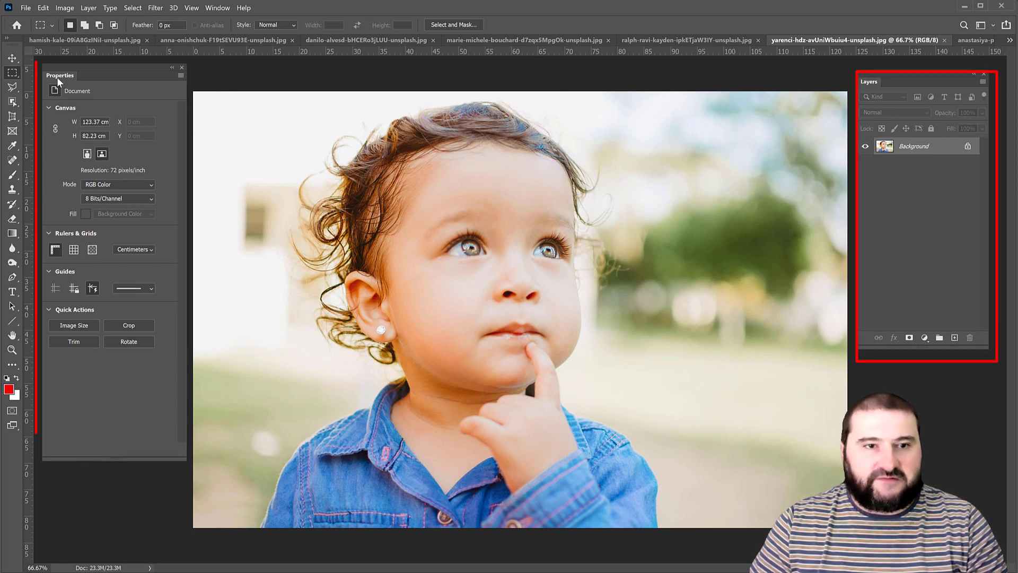
left_click_drag(59, 75, 60, 78)
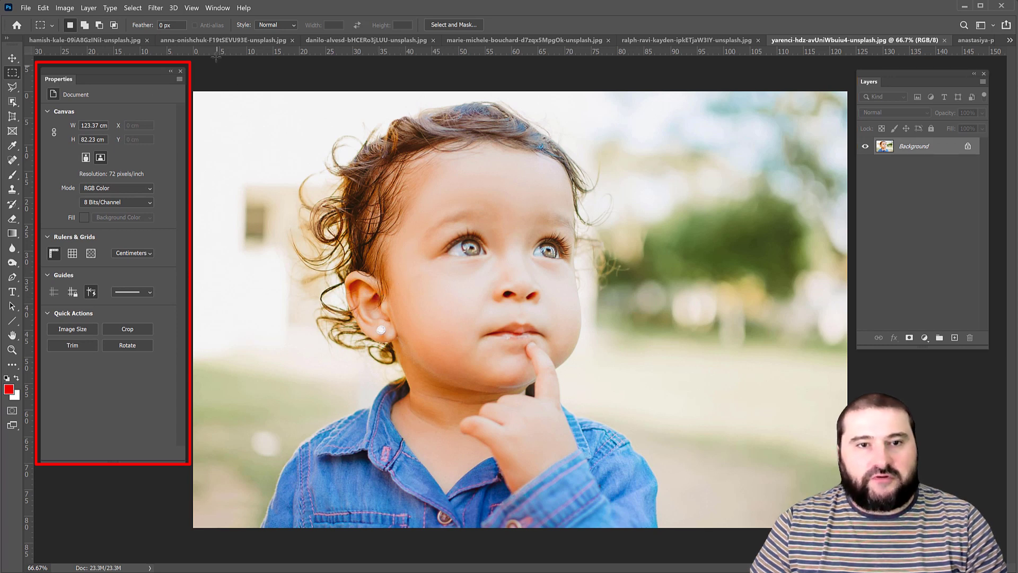
left_click(216, 8)
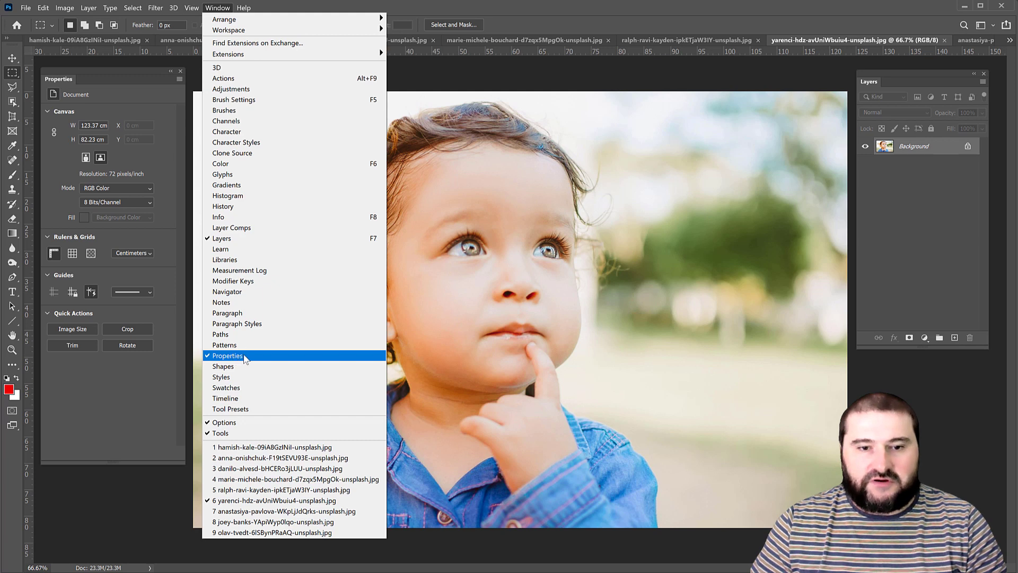
left_click(530, 13)
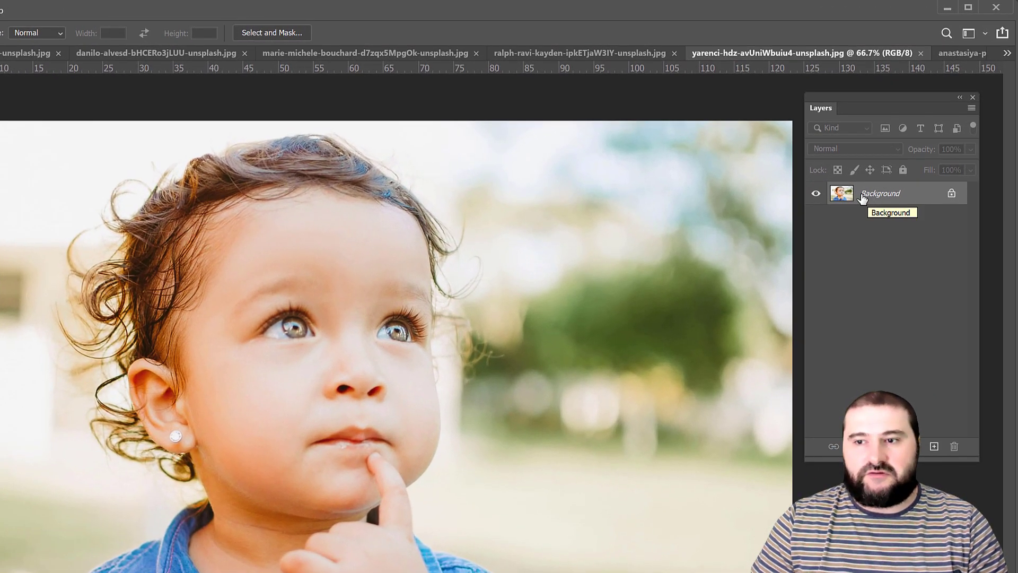
Convert the child photo's locked Background into a regular layer named Layer 0
right_click(863, 197)
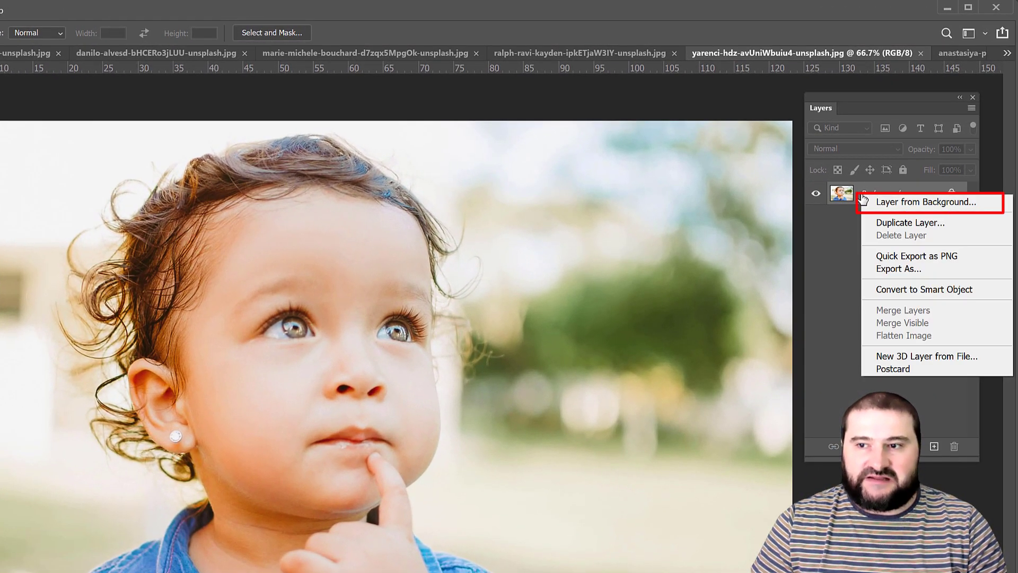
left_click(931, 208)
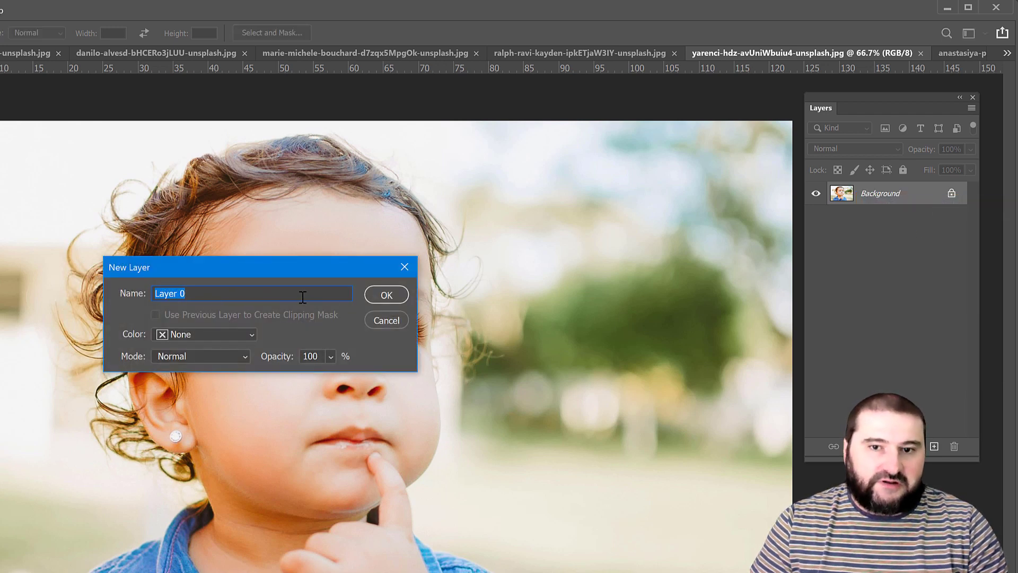
left_click(387, 295)
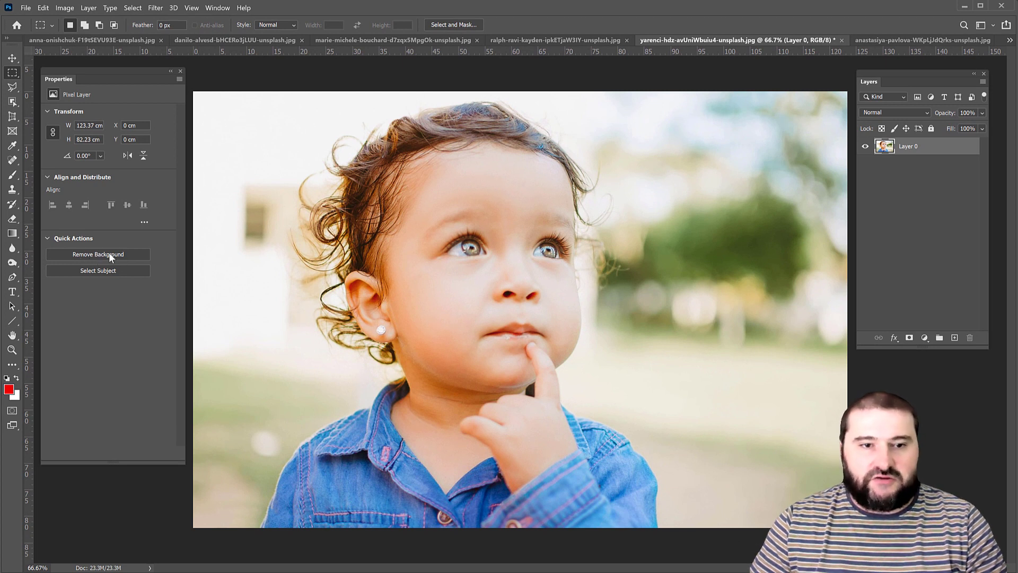
Apply Remove Background to the child photo, then zoom in to inspect the curly hair edges
left_click(109, 253)
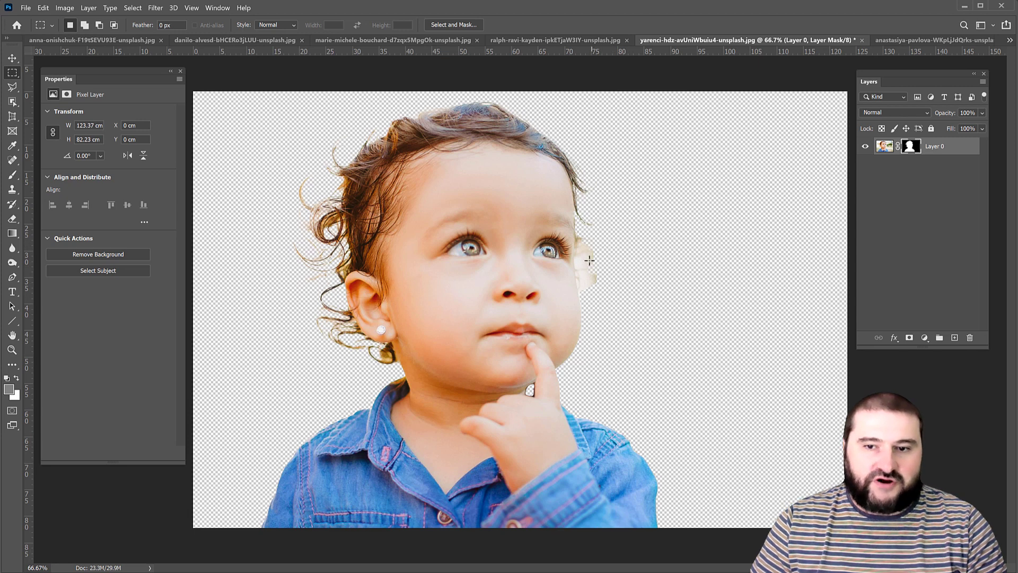
key("ctrl+plus")
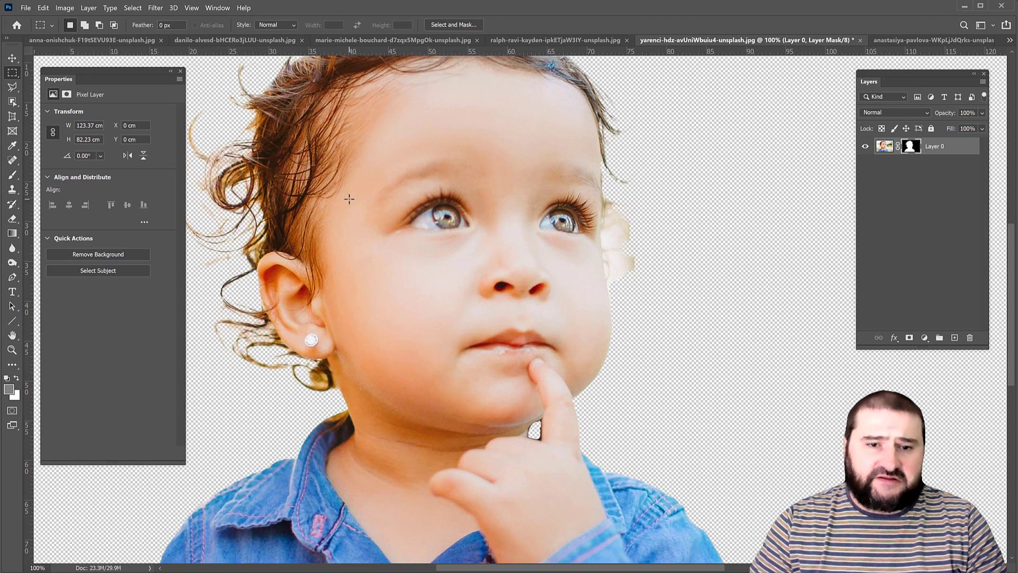
key("ctrl+plus")
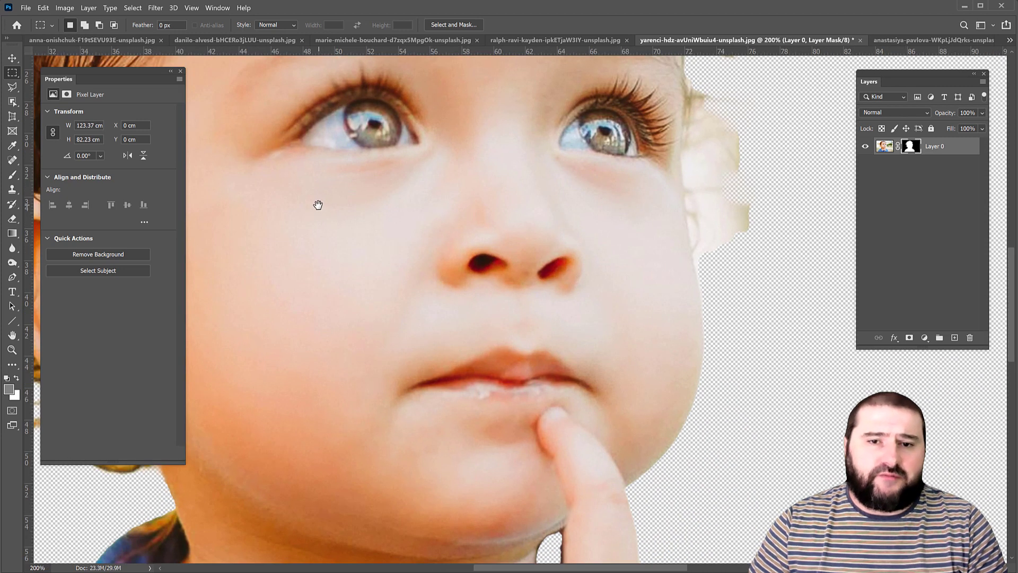
left_click_drag(318, 205, 811, 352)
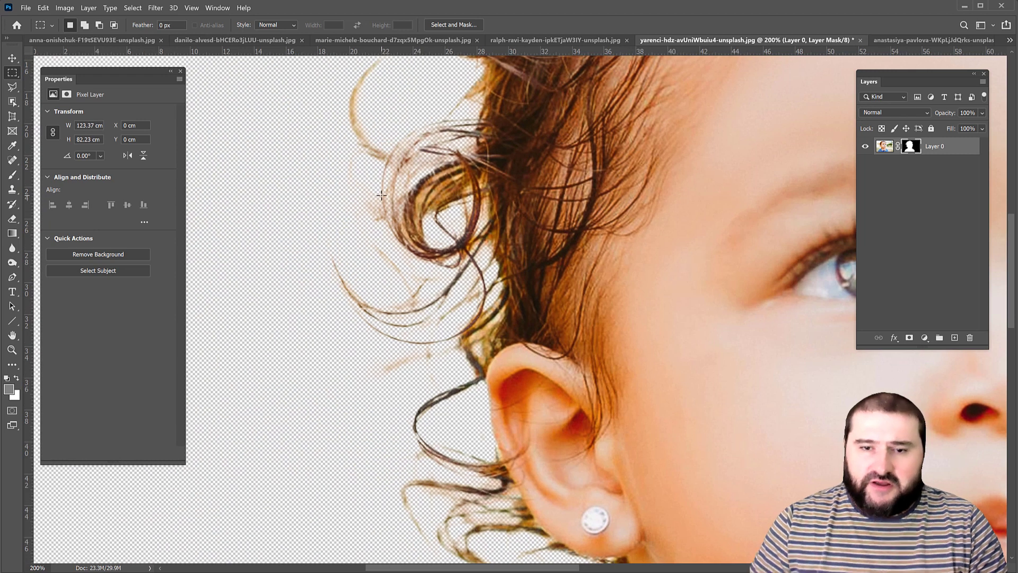
key("ctrl+0")
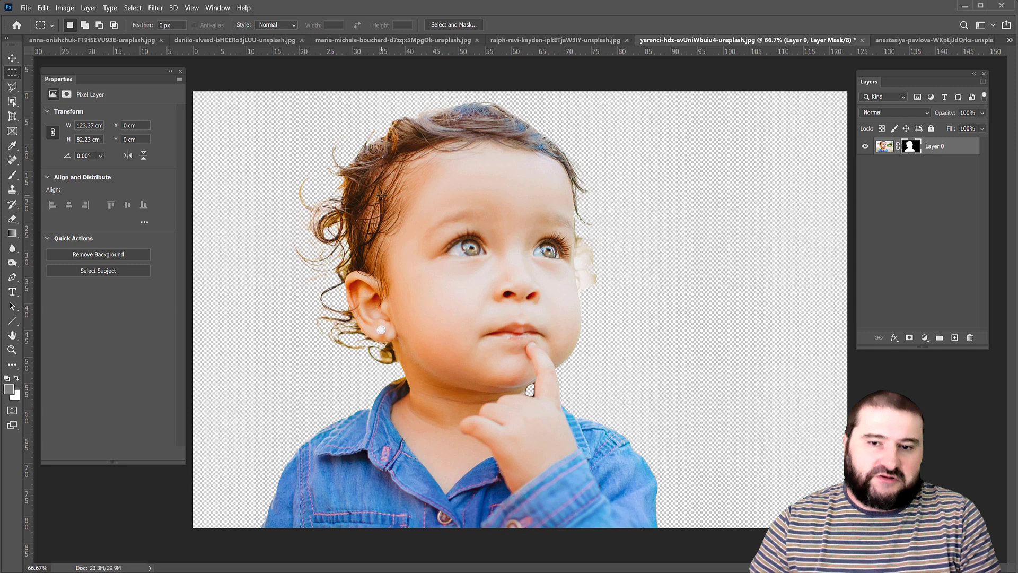
Go to the girl-with-camera photo and turn its Background into Layer 0
key("ctrl+Tab")
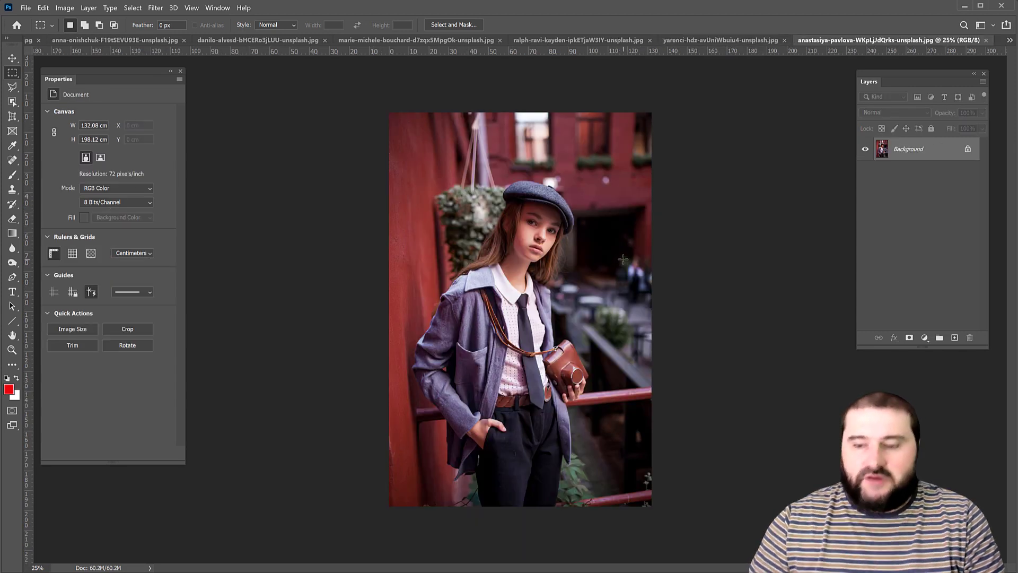
key("ctrl+plus")
right_click(921, 145)
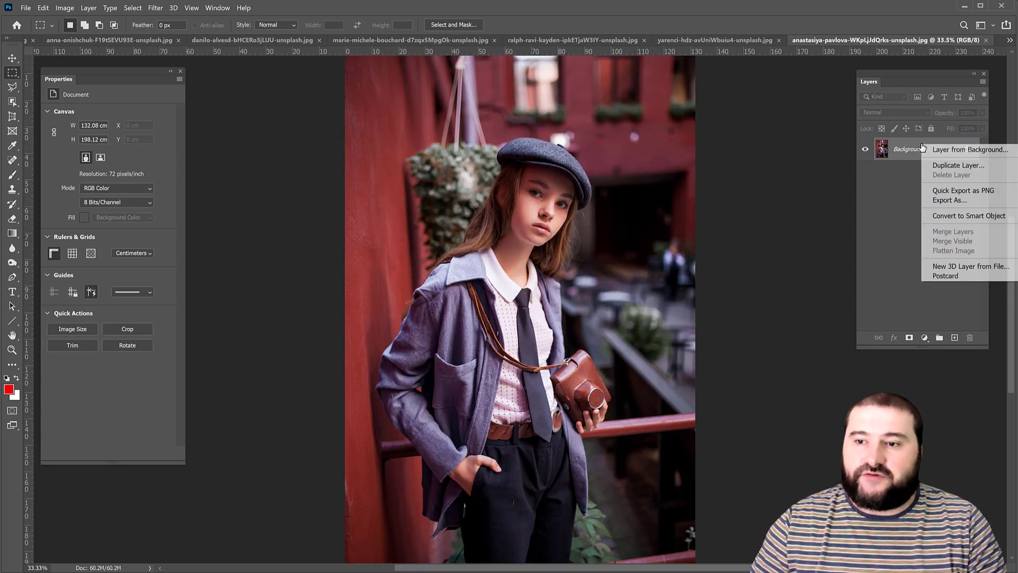
left_click(942, 152)
key("Return")
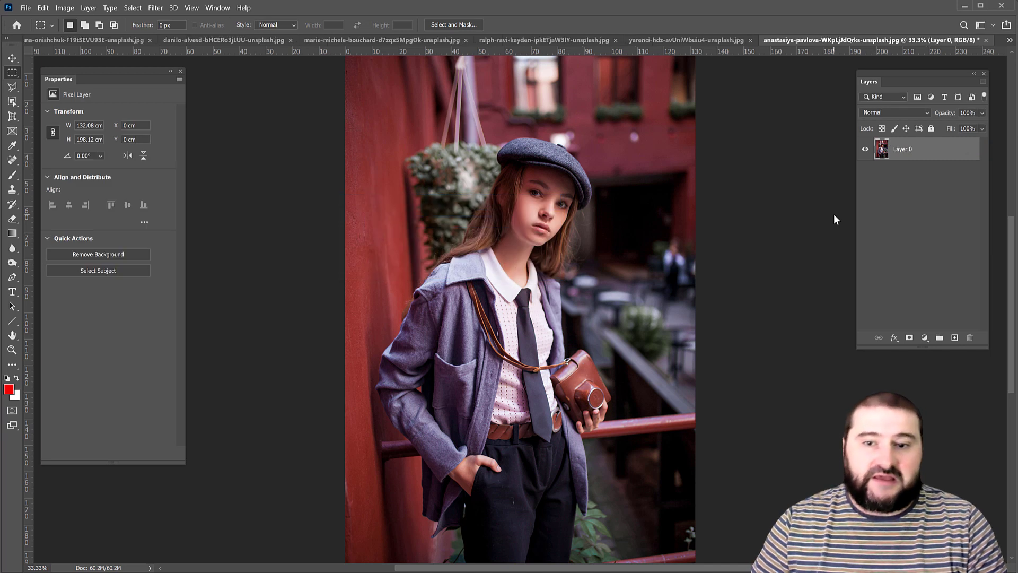
Mask out the girl photo's red street backdrop with Remove Background
left_click(108, 255)
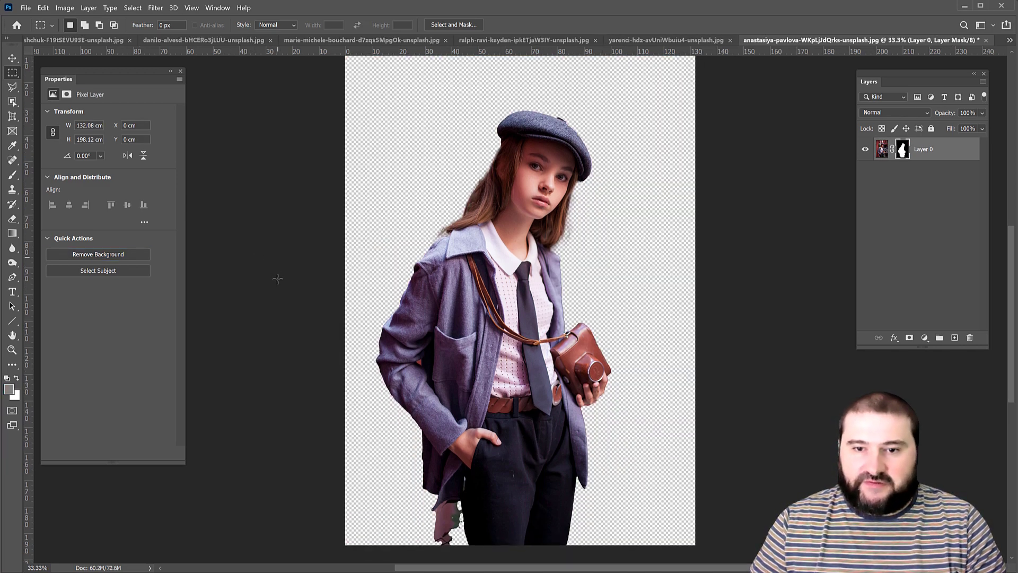
scroll(393, 484, "down", 2)
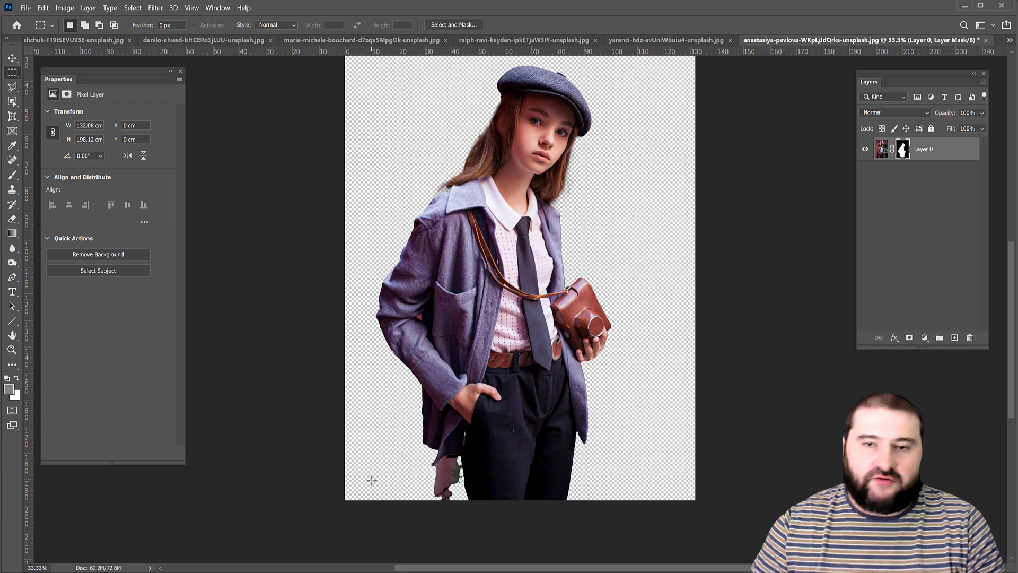
scroll(371, 477, "up", 2)
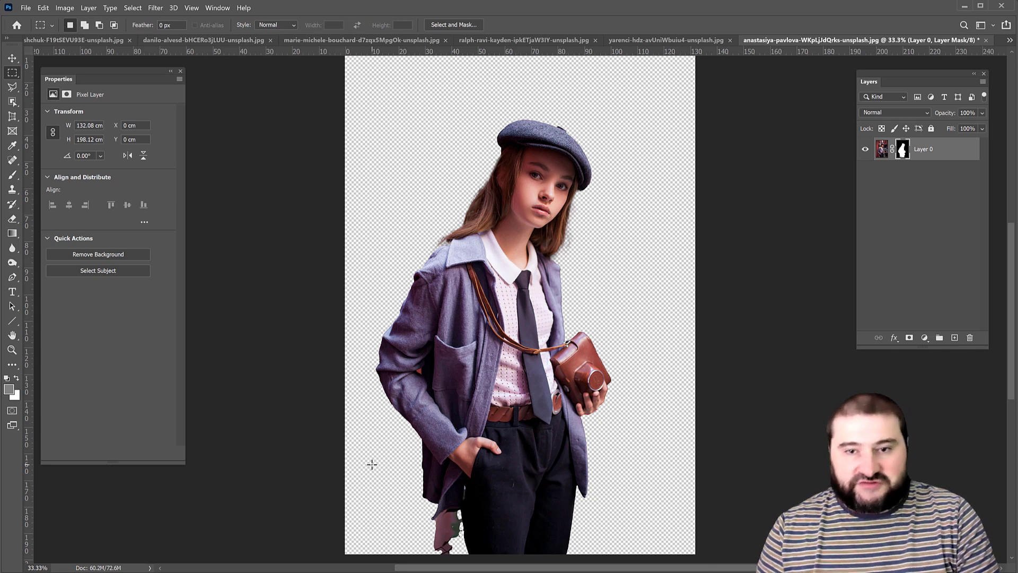
Unlock the running-dog photo as Layer 0 and mask out its backdrop with Remove Background
key("ctrl+Tab")
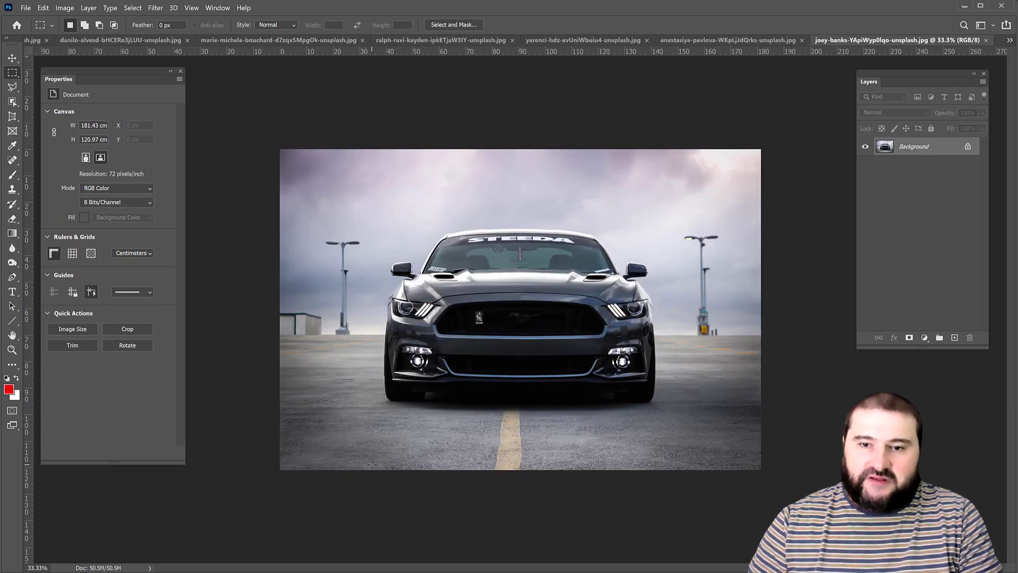
key("ctrl+Tab")
key("ctrl+Tab")
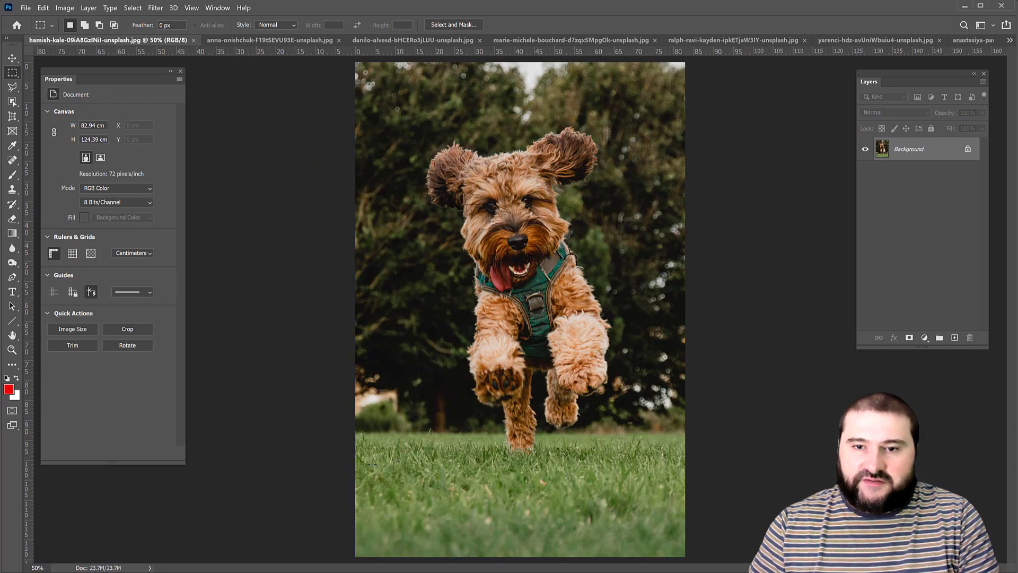
key("ctrl+Tab")
key("ctrl+shift+Tab")
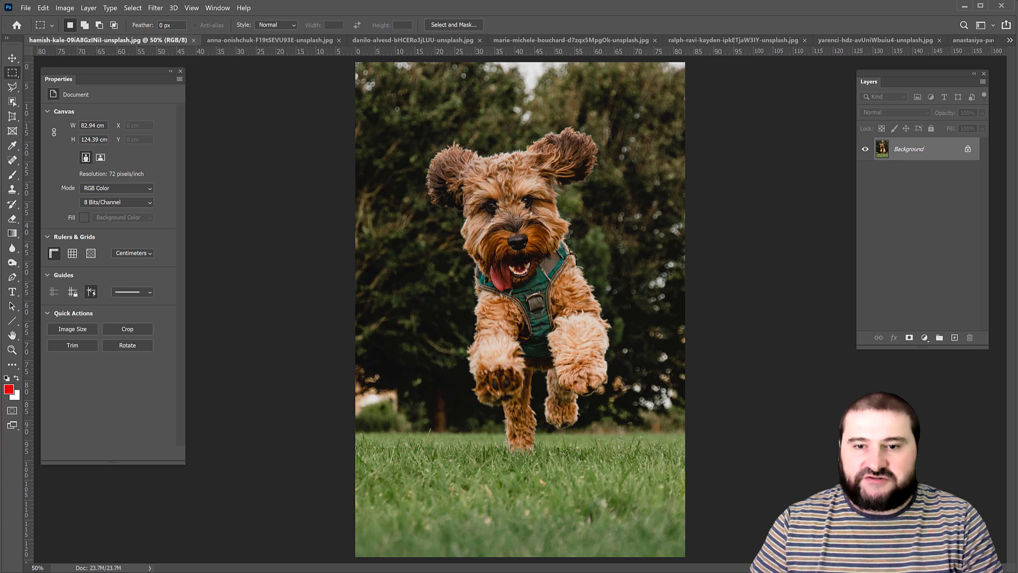
right_click(897, 154)
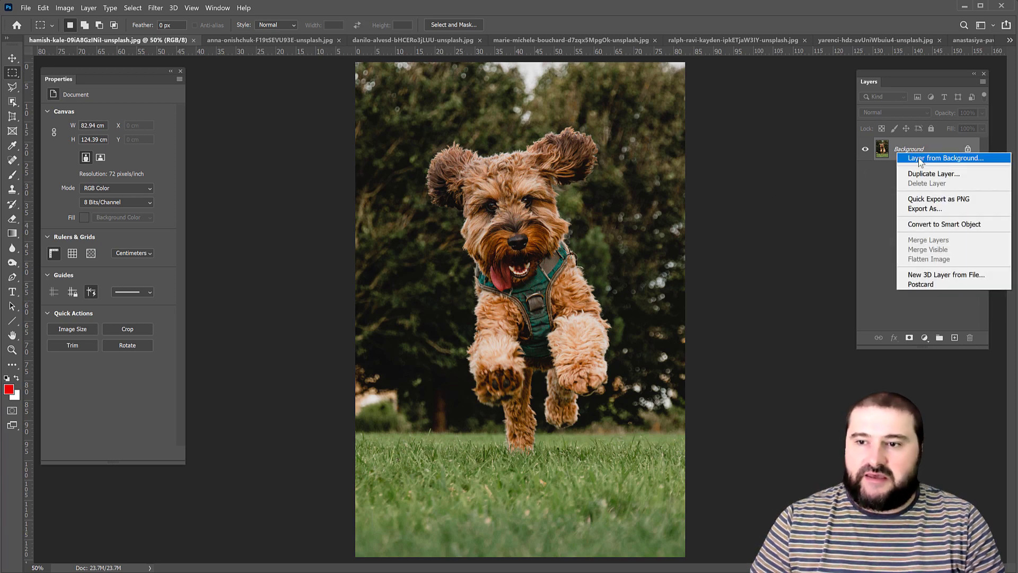
left_click(919, 159)
key("Return")
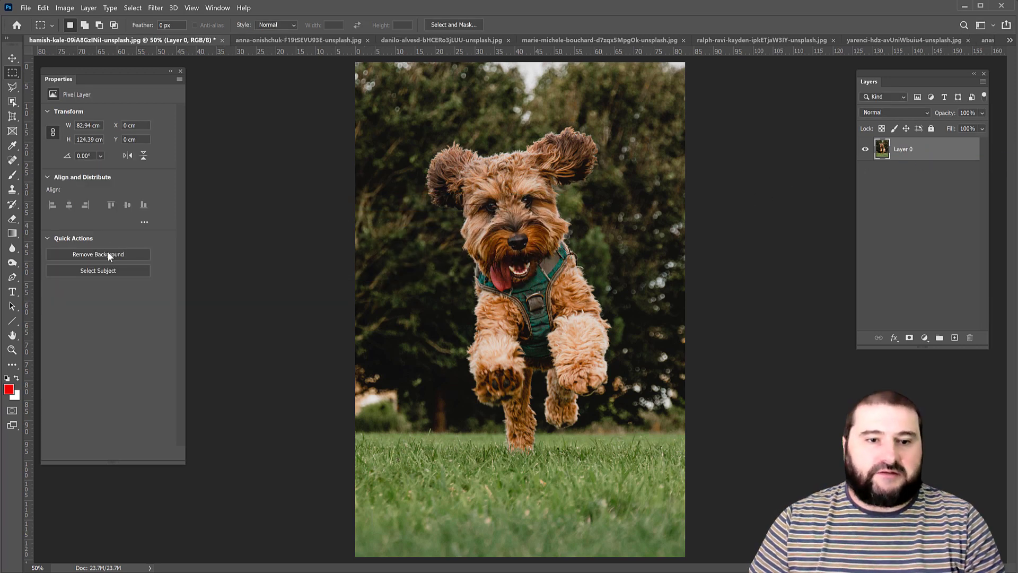
left_click(108, 254)
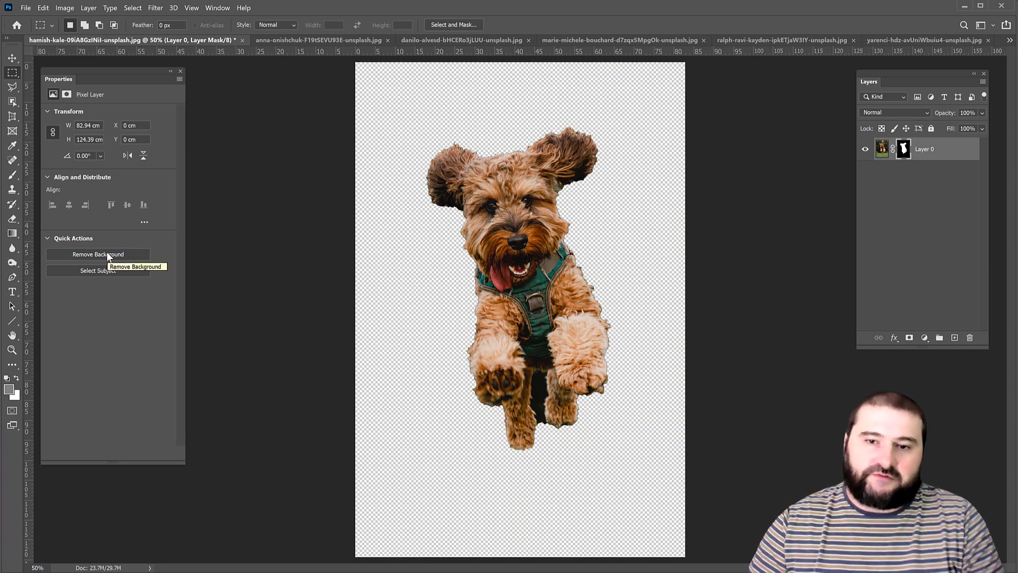
key("ctrl+Tab")
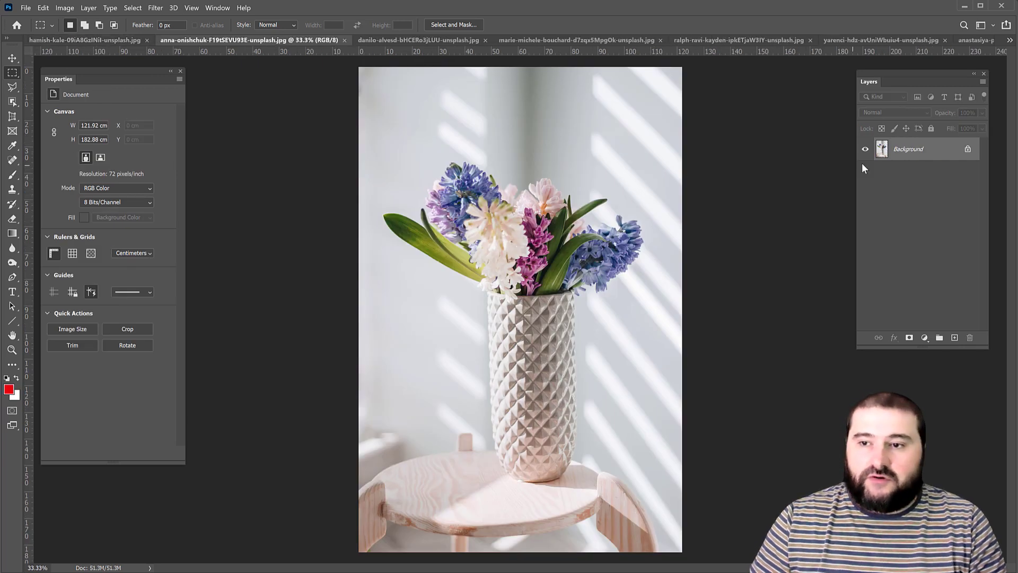
Convert the flower-vase photo to Layer 0 and remove its backdrop with Remove Background
right_click(907, 149)
left_click(915, 154)
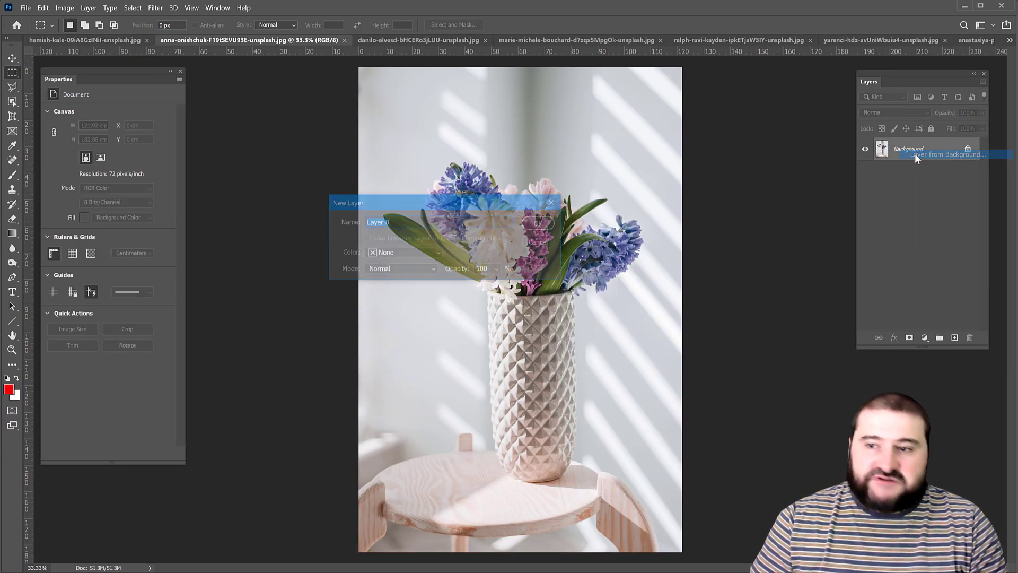
left_click(547, 225)
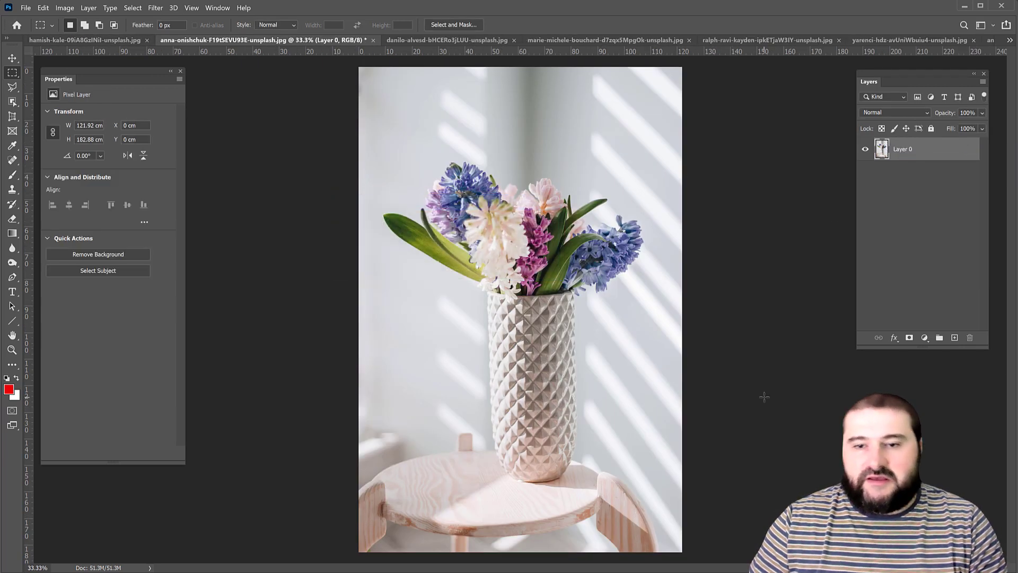
left_click(114, 253)
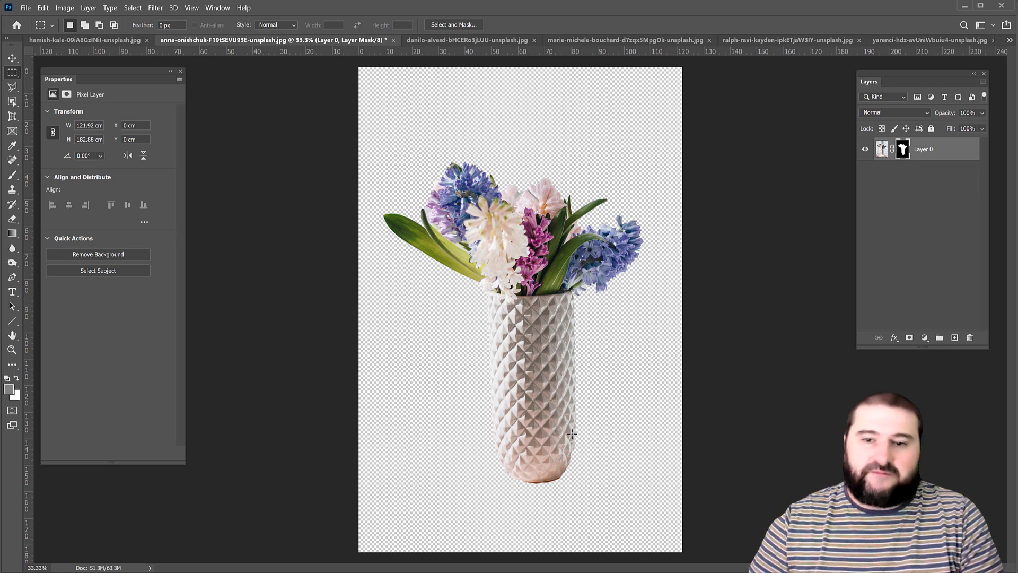
key("ctrl+Tab")
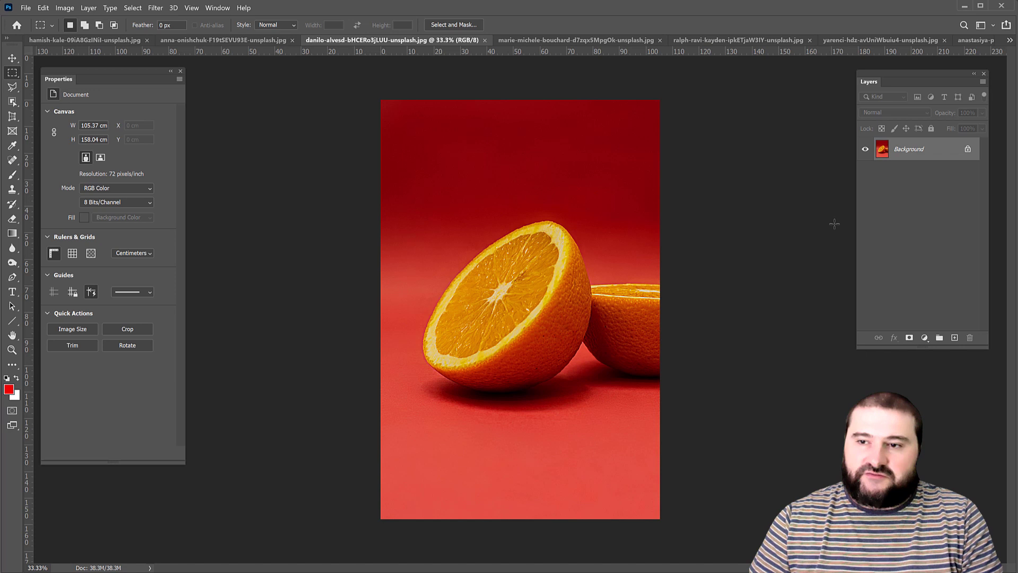
Unlock the halved-orange photo as Layer 0 and mask away its red backdrop
double_click(928, 146)
key("Return")
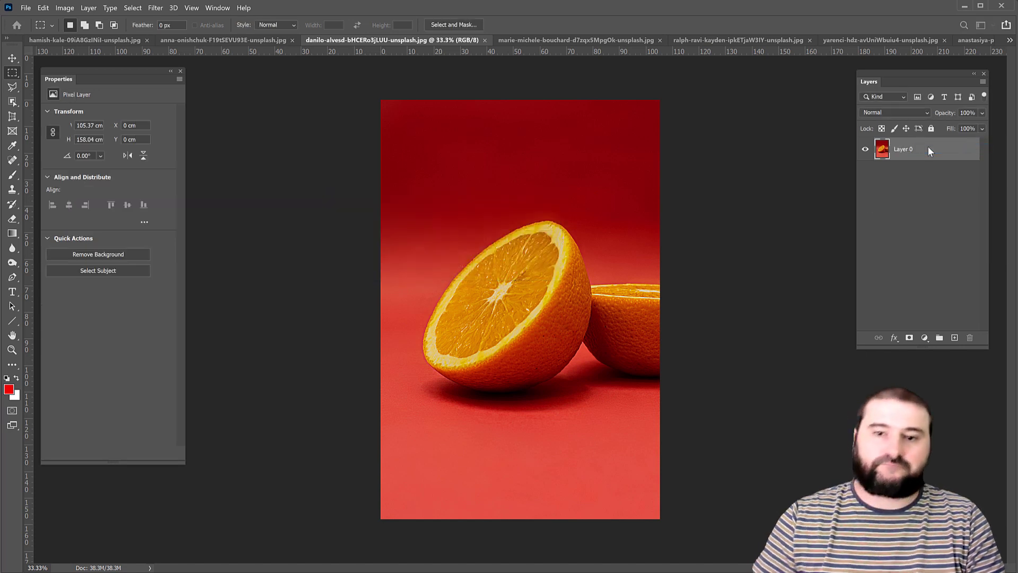
left_click(115, 254)
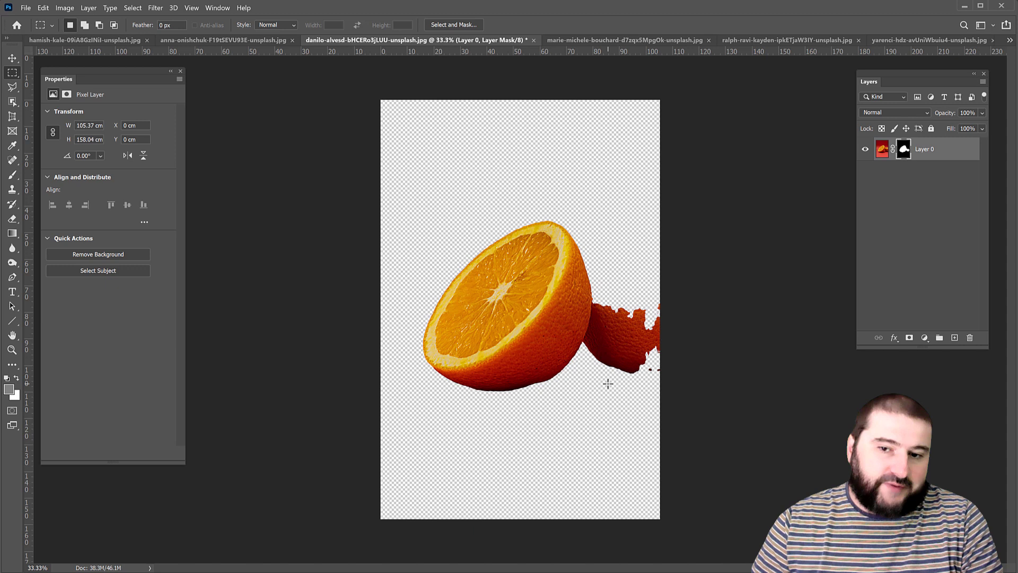
Switch to the bandana portrait and convert its Background into Layer 0
key("ctrl+Tab")
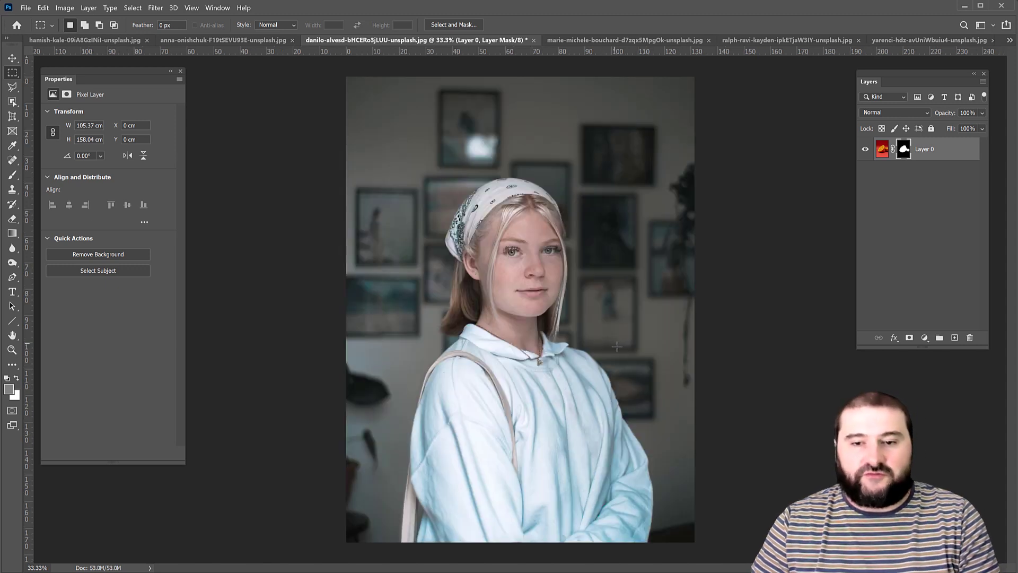
right_click(928, 146)
left_click(928, 144)
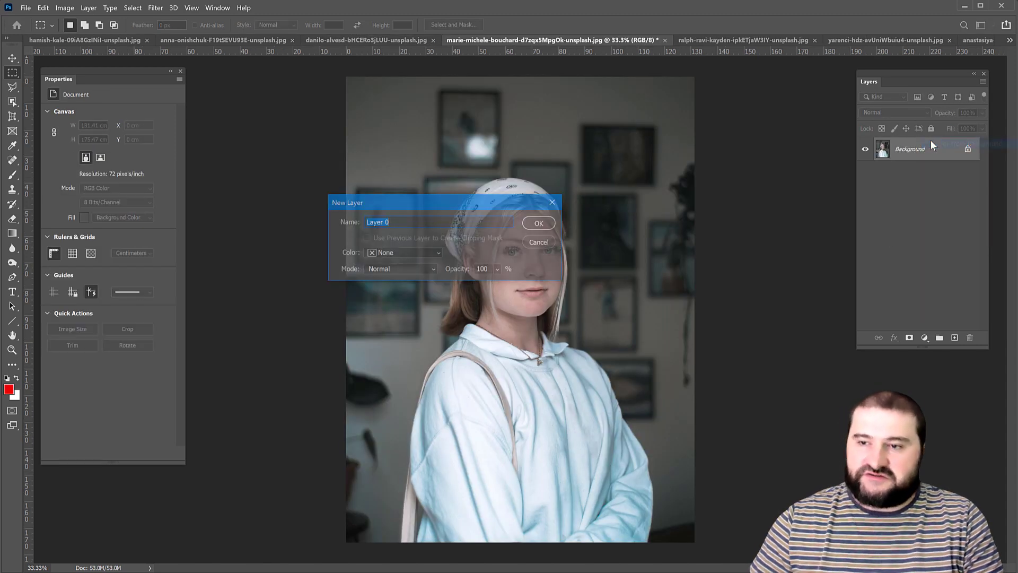
key("Return")
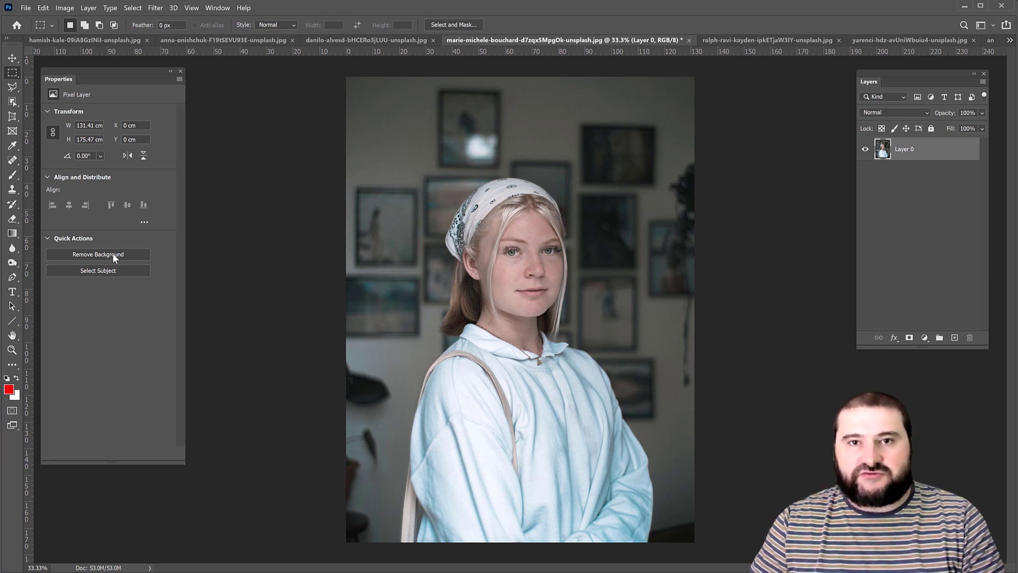
Cut the selected woman onto a new Layer 1, hide Layer 0, and move her lower
left_click(95, 270)
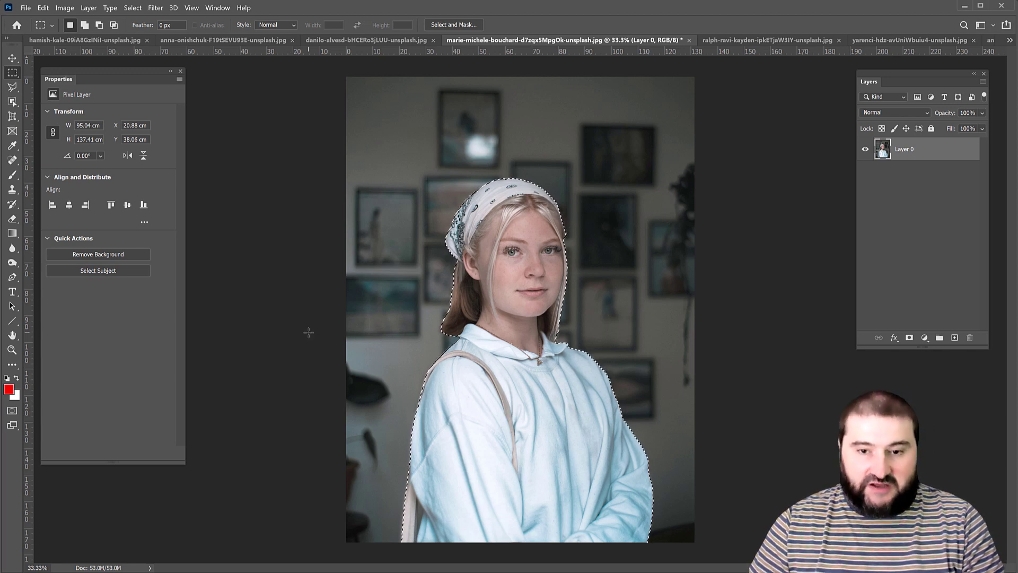
key("ctrl+x")
key("ctrl+v")
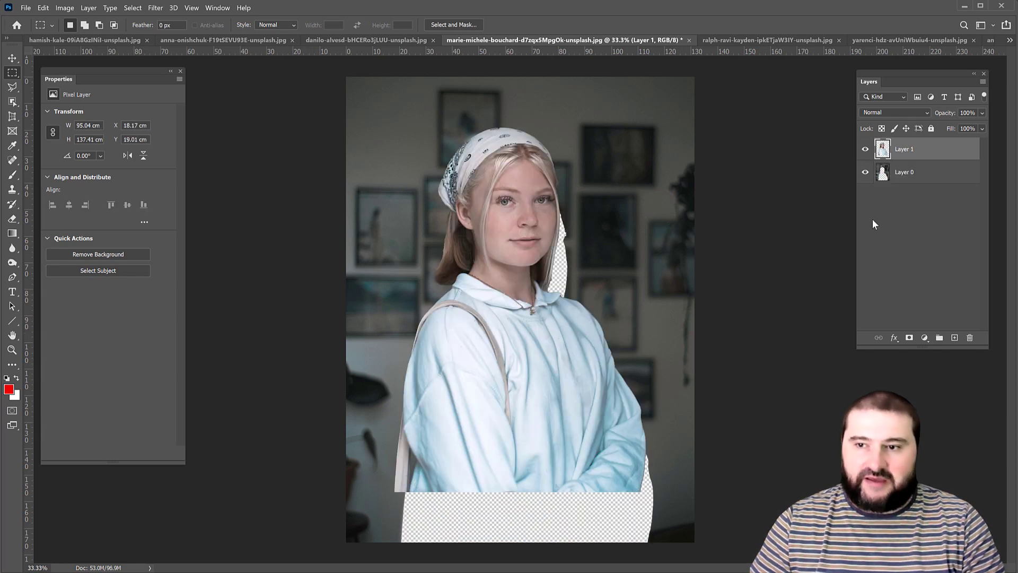
left_click(865, 172)
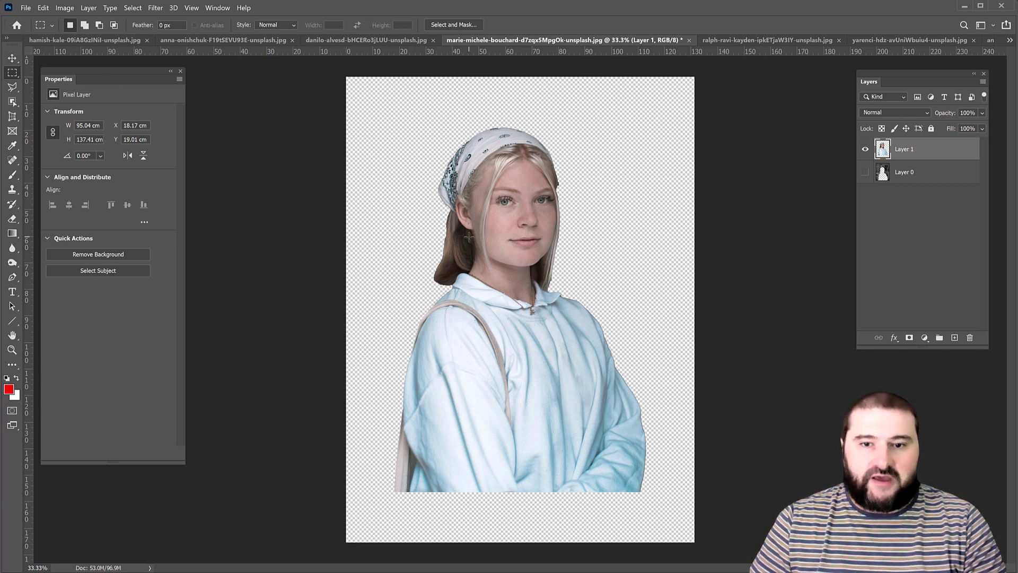
key("v")
left_click_drag(492, 383, 487, 405)
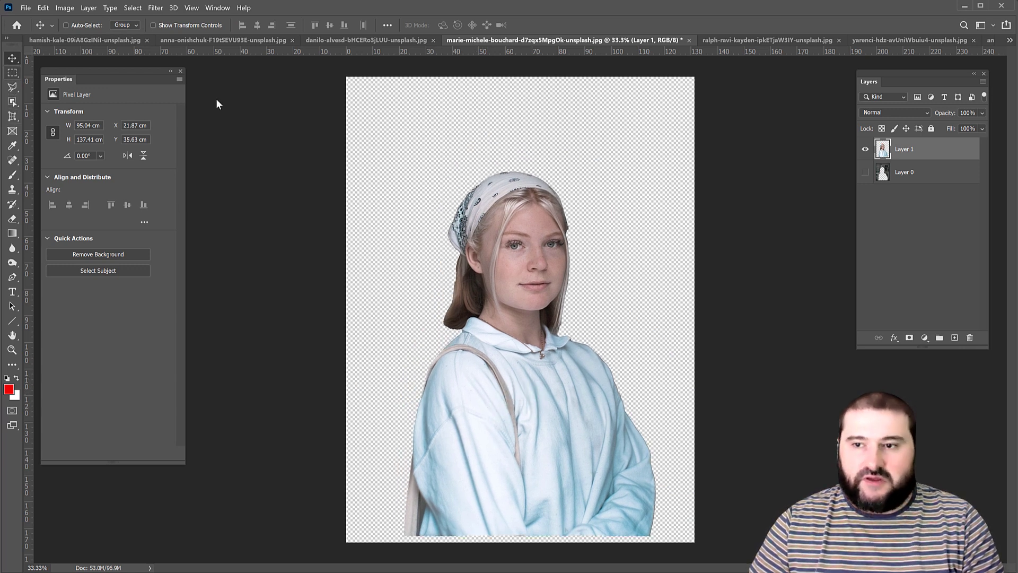
Show Layer 0 again and delete all its original photo pixels
left_click(896, 175)
left_click(865, 171)
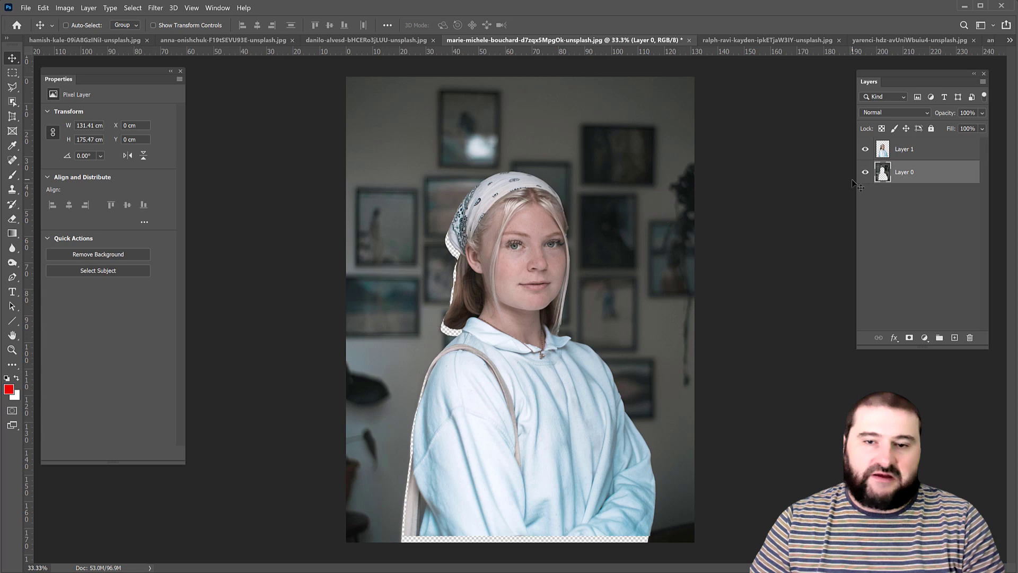
key("ctrl+a")
key("Delete")
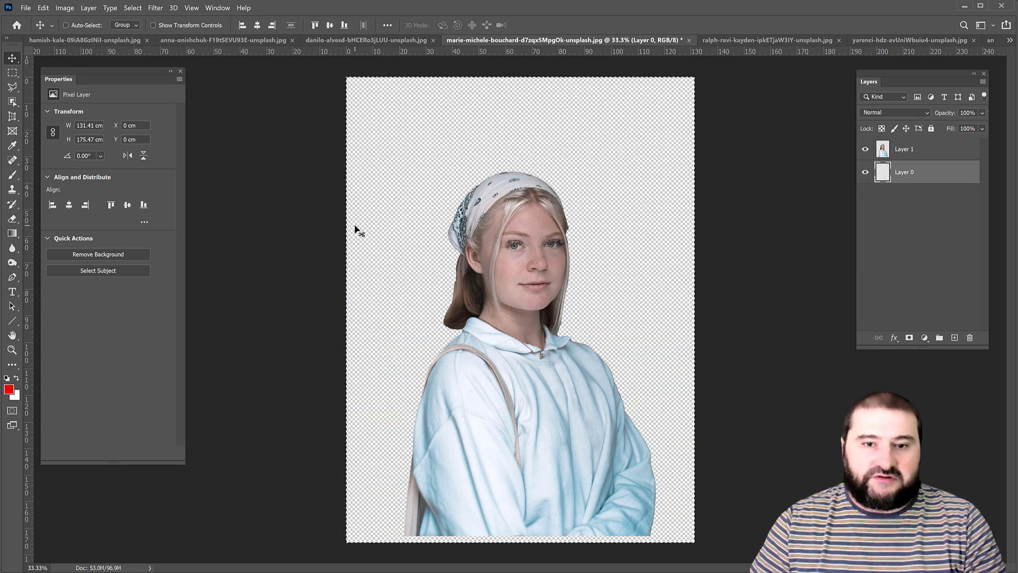
Fill the empty Layer 0 with solid red using the Paint Bucket tool
left_click(12, 233)
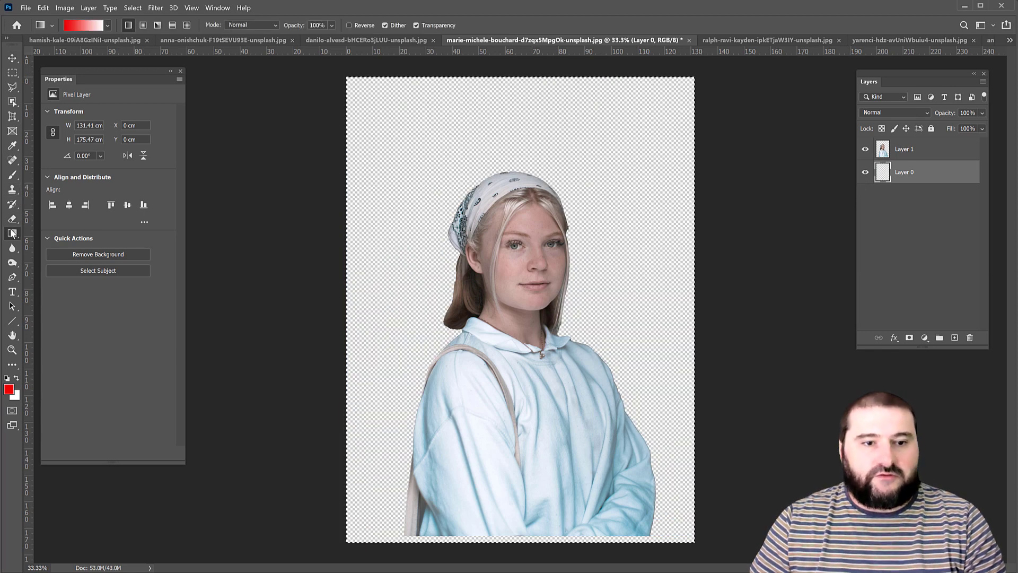
left_click(38, 243)
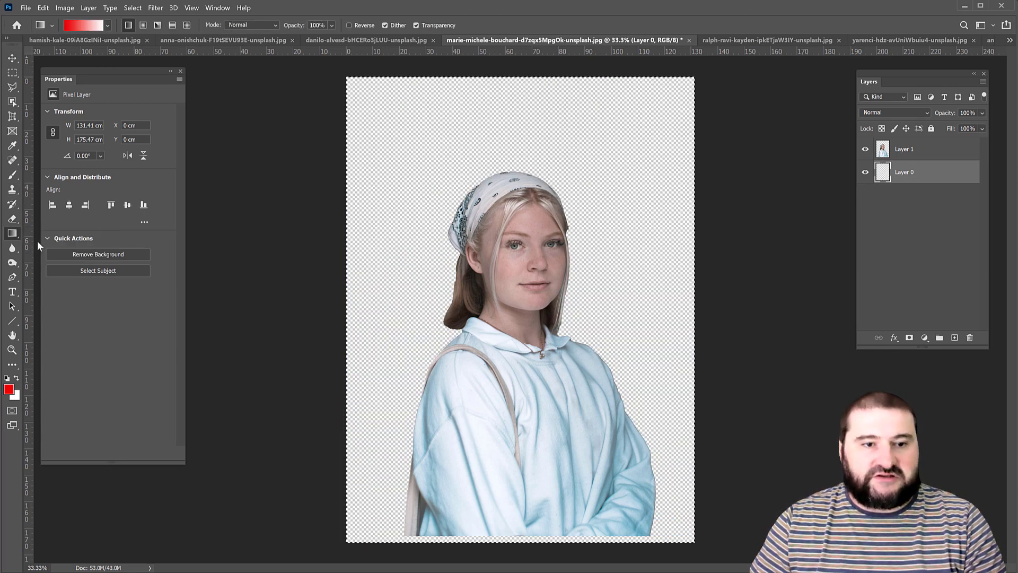
left_click(385, 296)
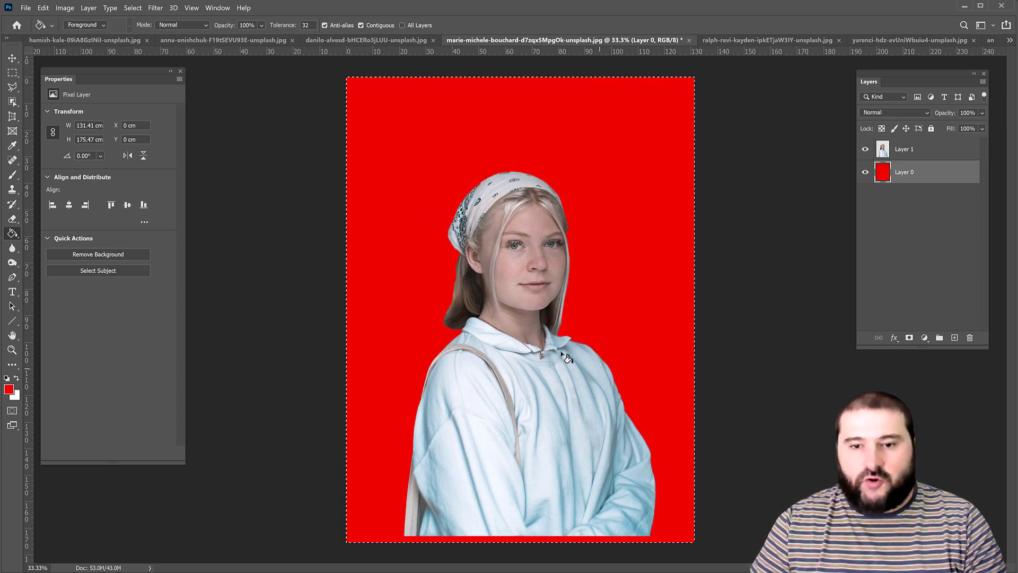
key("ctrl+plus")
key("ctrl+plus")
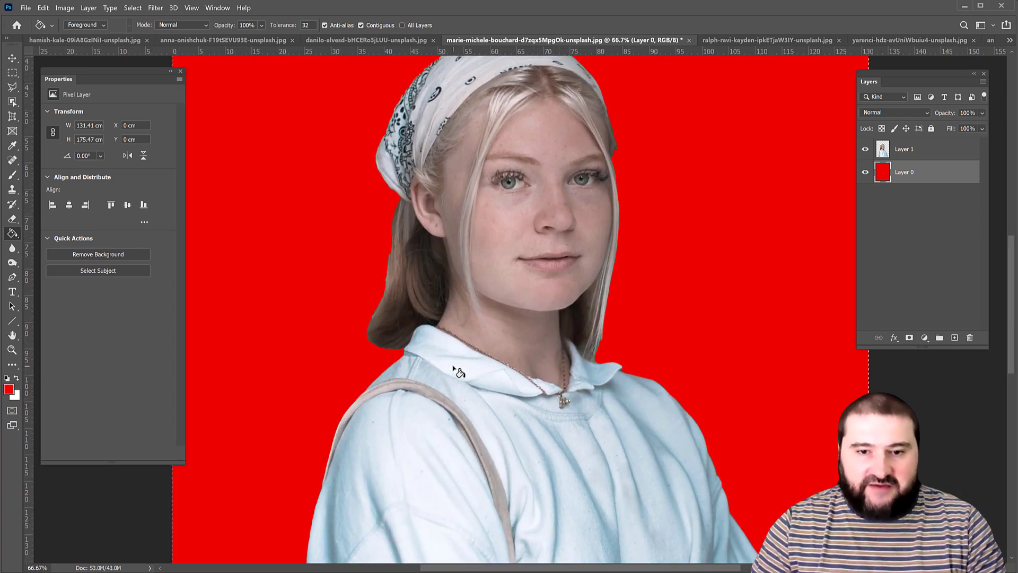
key("ctrl+minus")
key("ctrl+minus")
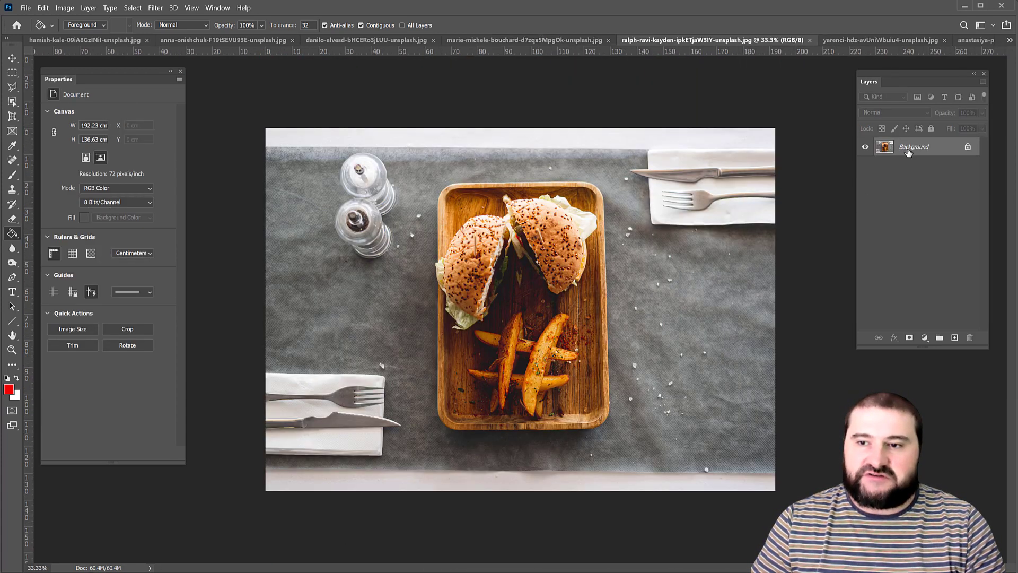
Convert the burger photo's Background to Layer 0 and apply Remove Background
right_click(933, 150)
left_click(934, 148)
left_click(538, 223)
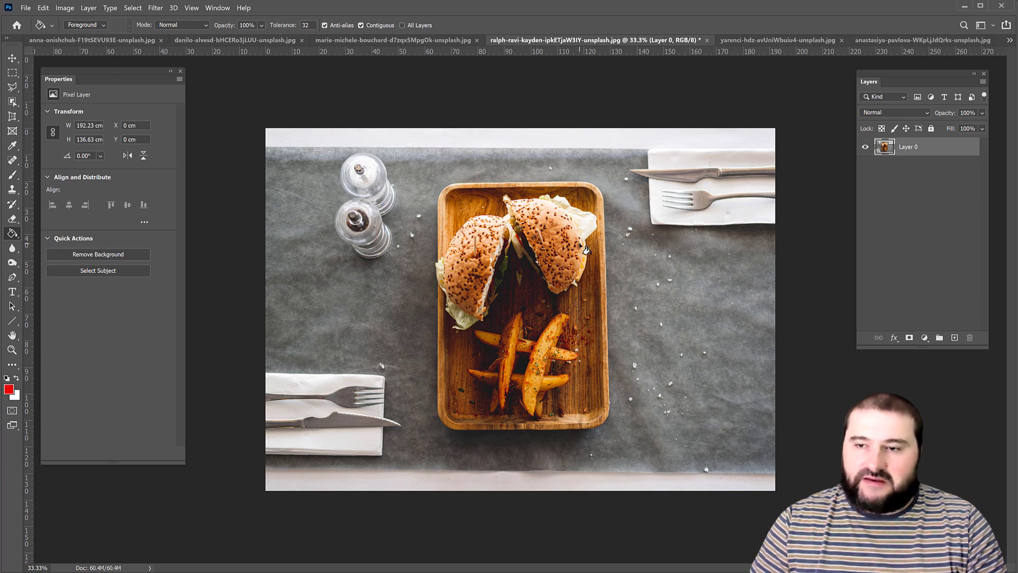
left_click(103, 253)
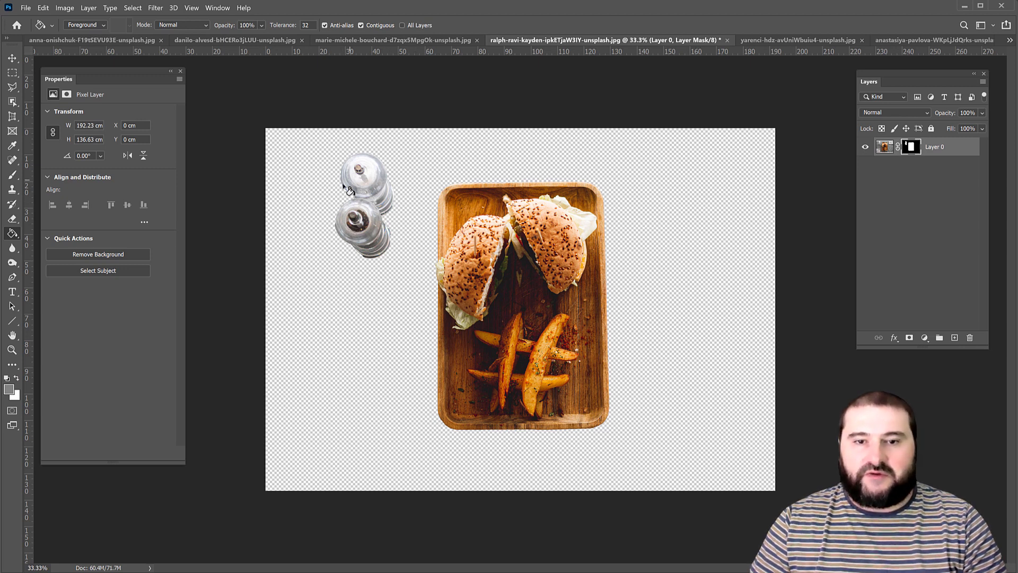
Zoom to 200% and pan around the wooden tray to check the cut edges
key("ctrl+plus")
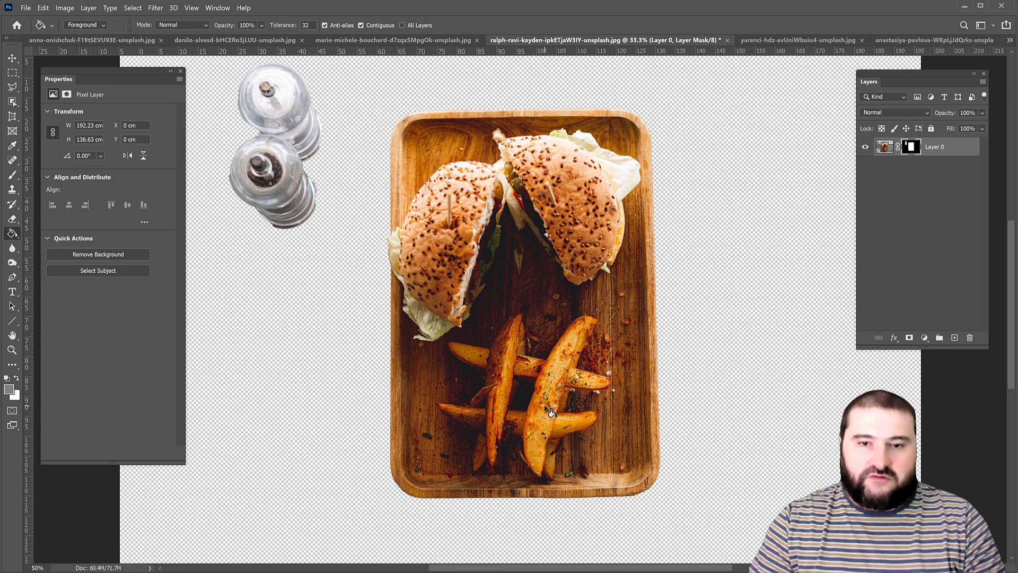
key("ctrl+plus")
key("ctrl+plus")
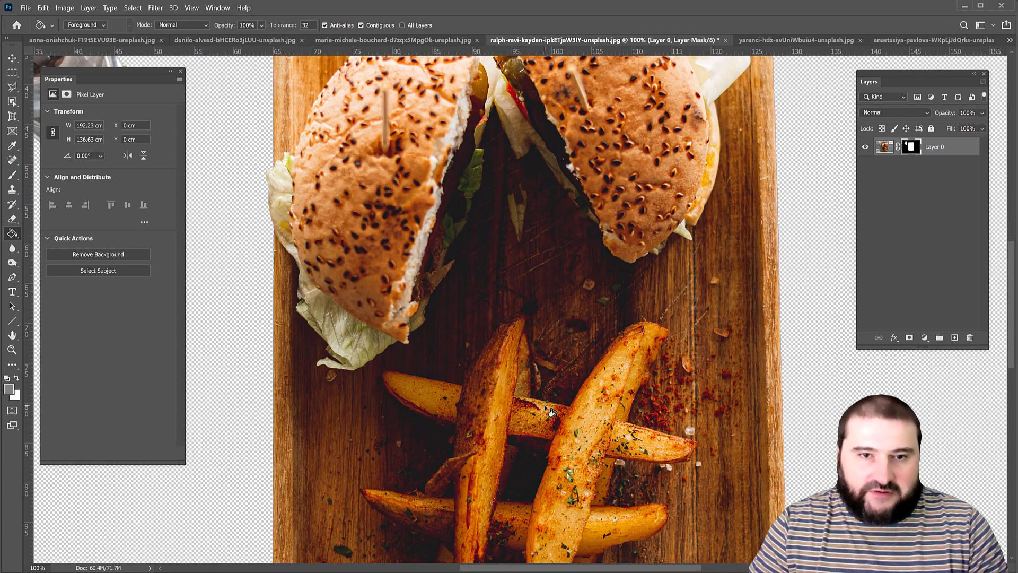
key("ctrl+plus")
left_click_drag(493, 411, 788, 284)
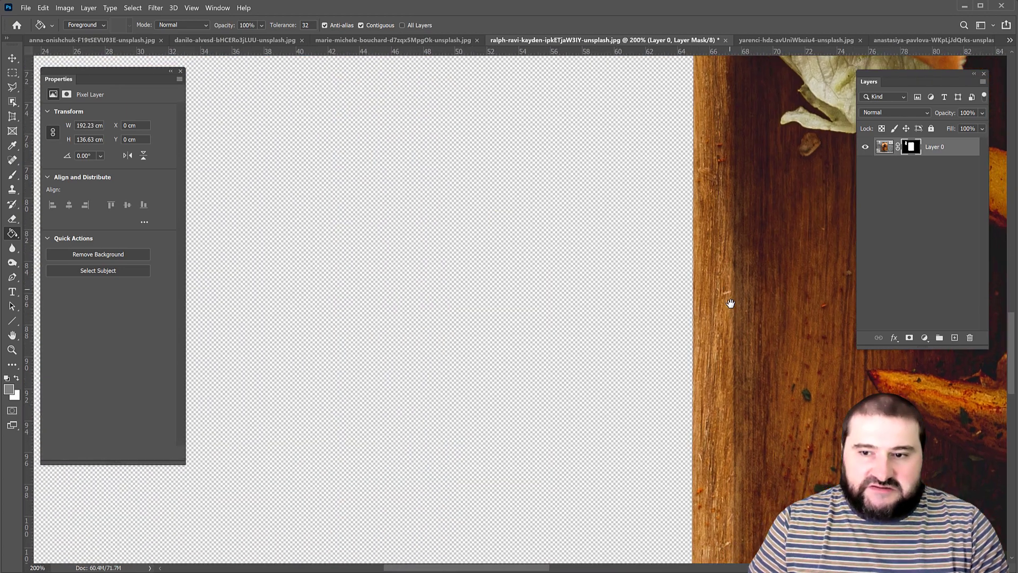
left_click_drag(729, 298, 504, 154)
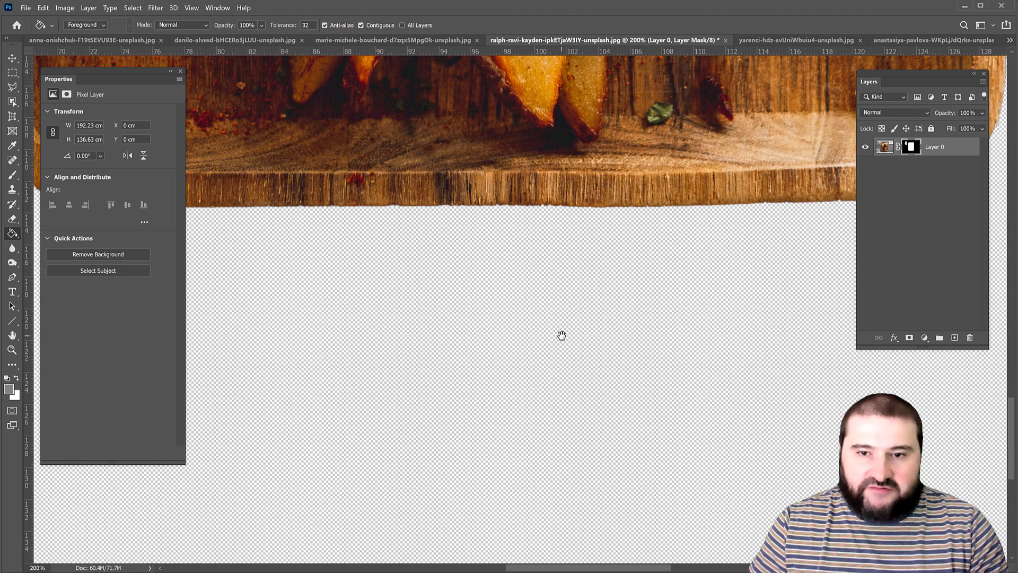
left_click_drag(562, 336, 291, 488)
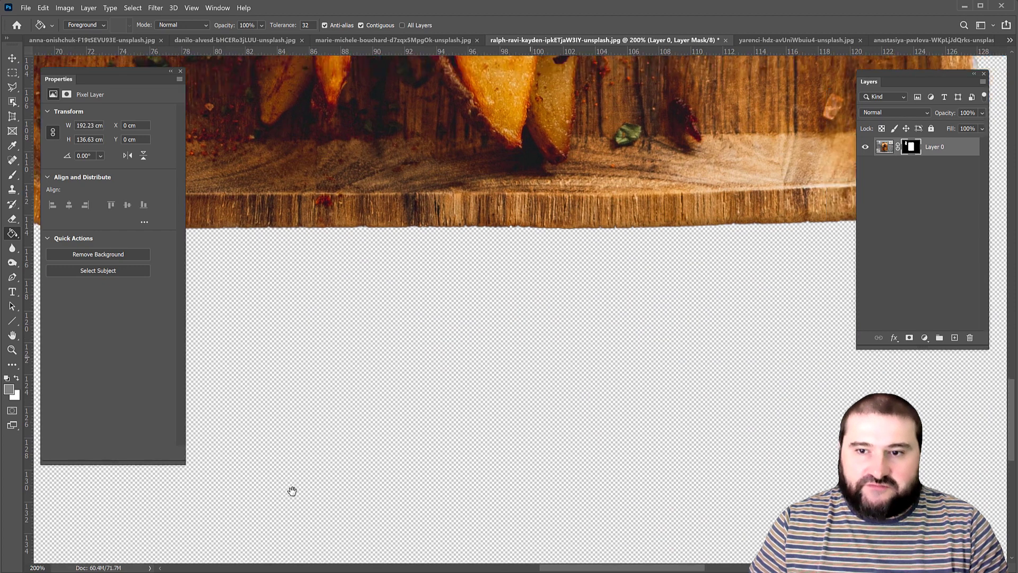
scroll(679, 396, "left", 3)
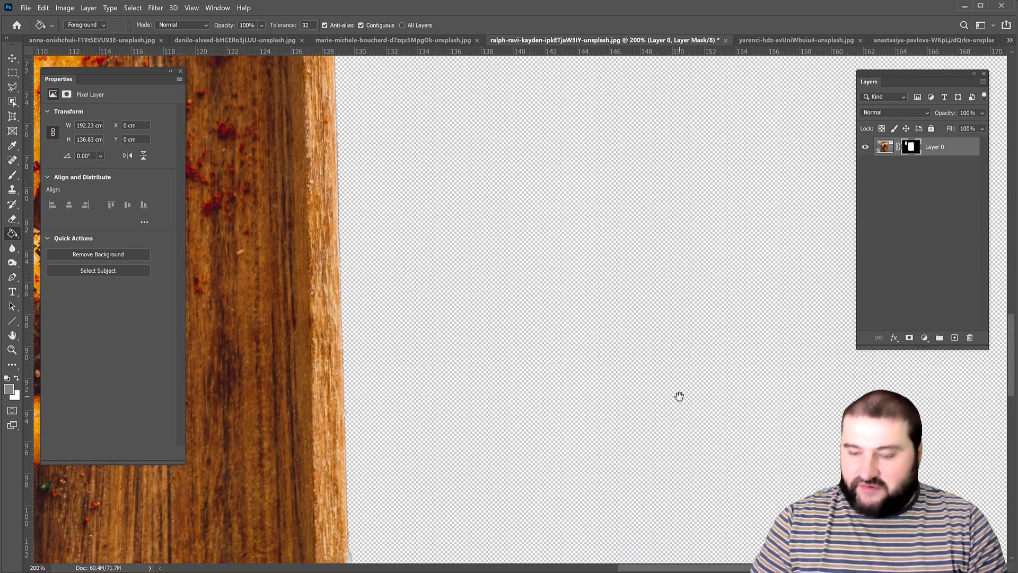
Move to the dark car photo and convert its Background into Layer 0
key("ctrl+0")
key("ctrl+Tab")
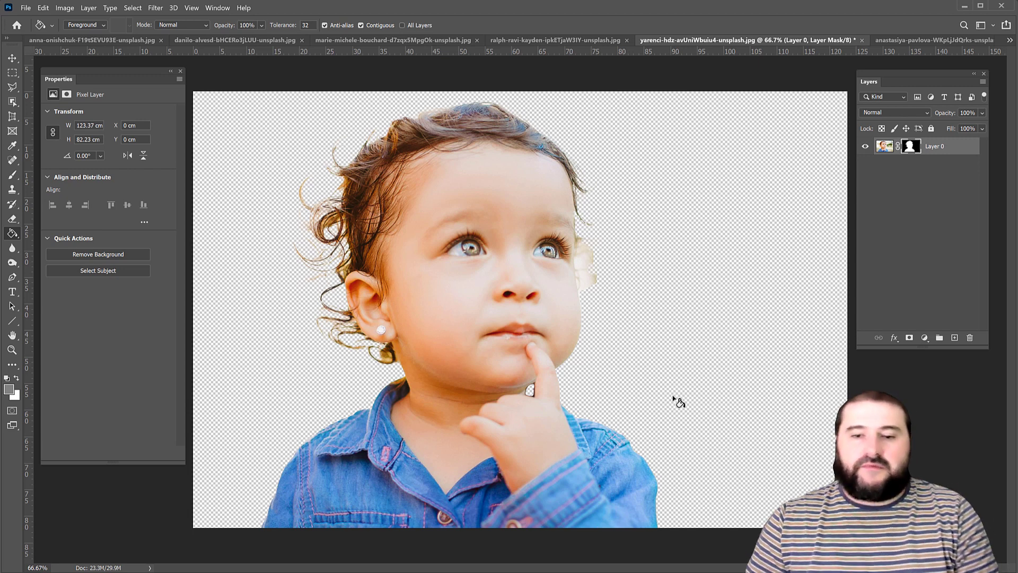
key("ctrl+Tab")
key("ctrl+Tab")
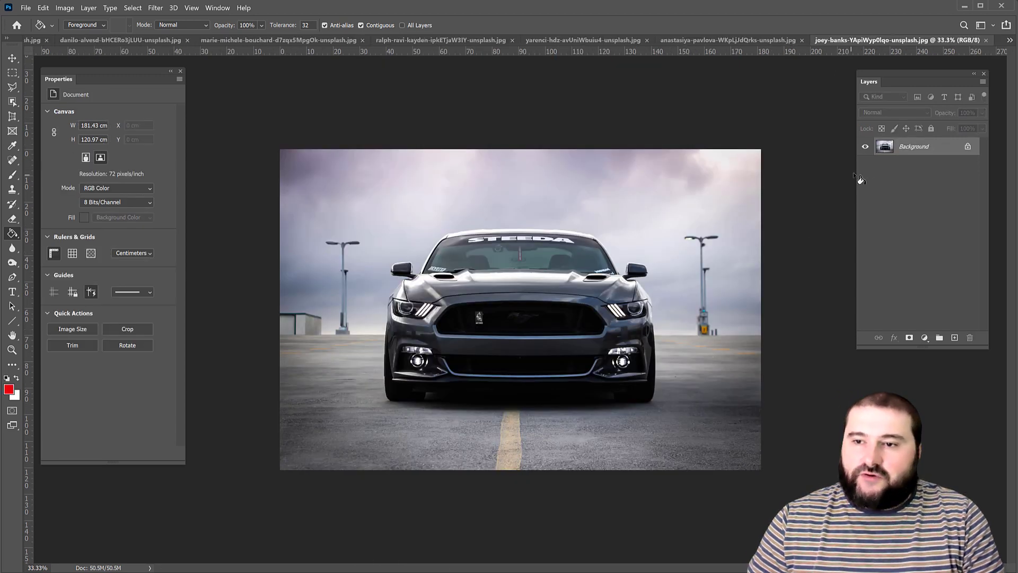
right_click(896, 148)
left_click(919, 153)
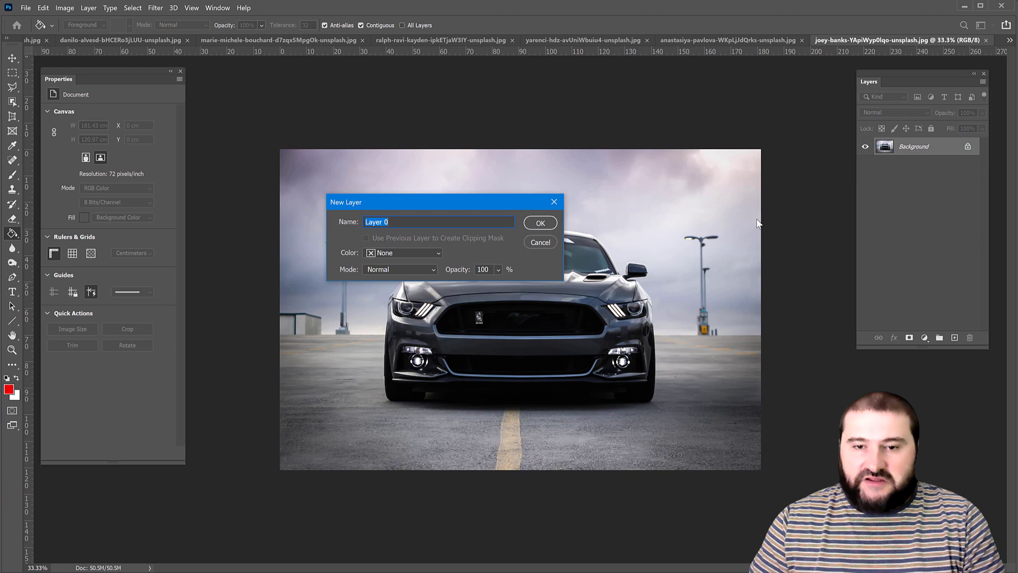
left_click(539, 223)
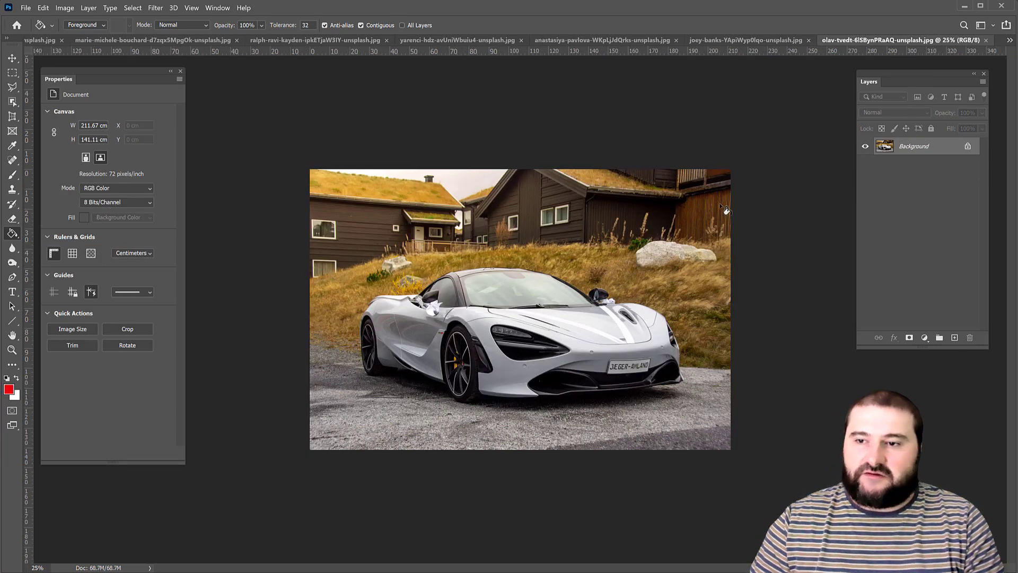
Convert the white sports car photo to Layer 0 and remove its background
right_click(901, 150)
left_click(921, 157)
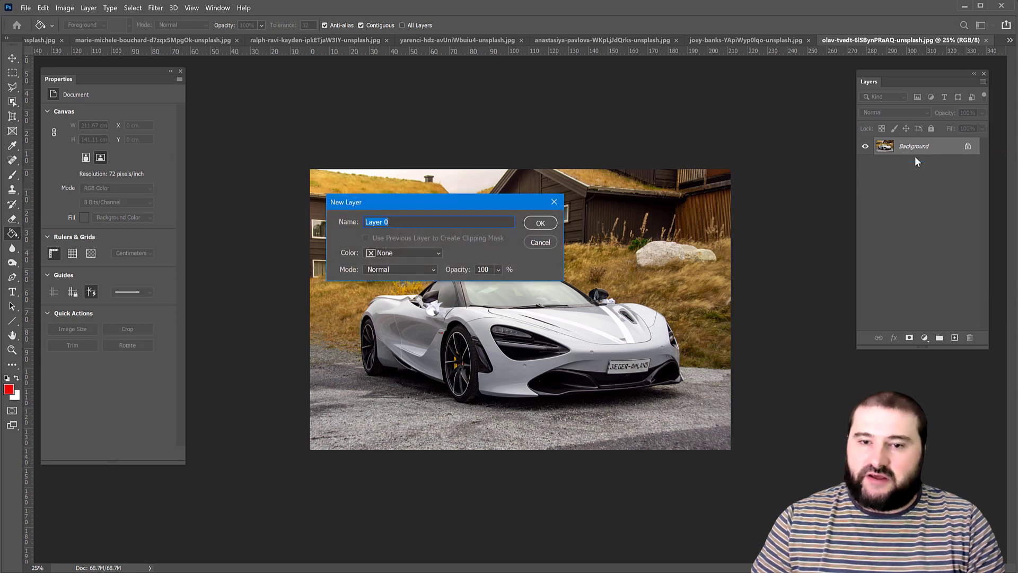
left_click(541, 224)
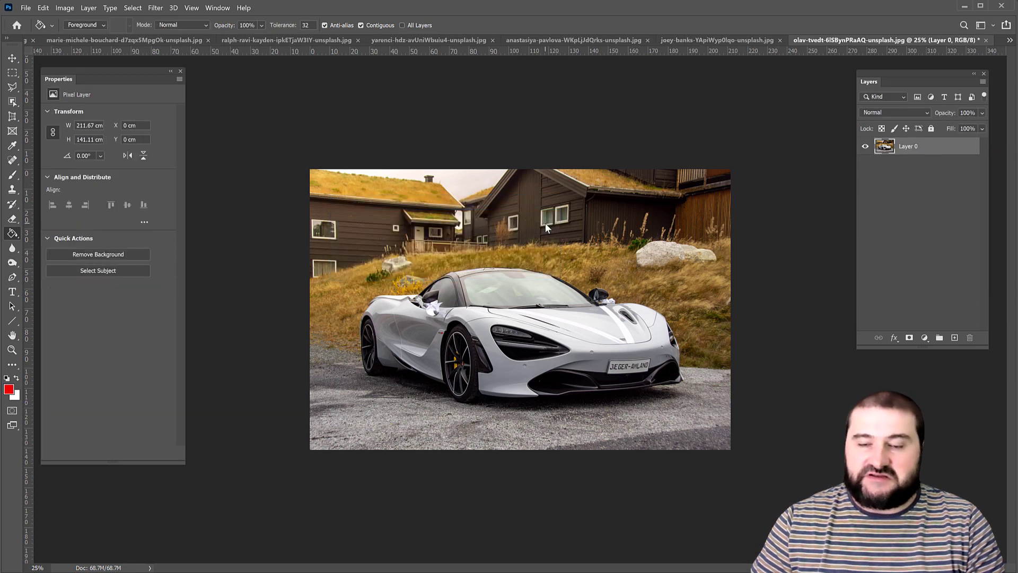
left_click(110, 254)
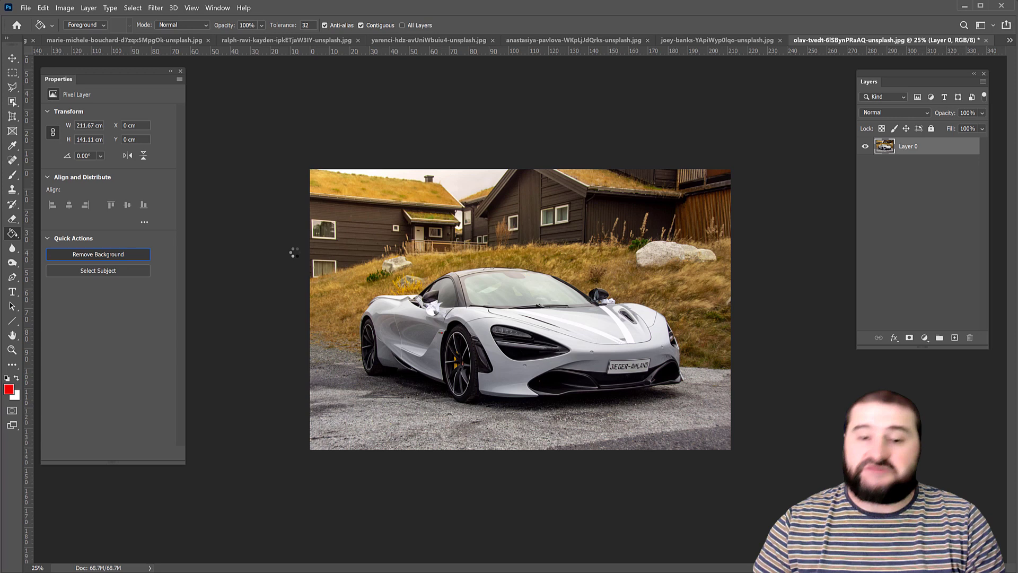